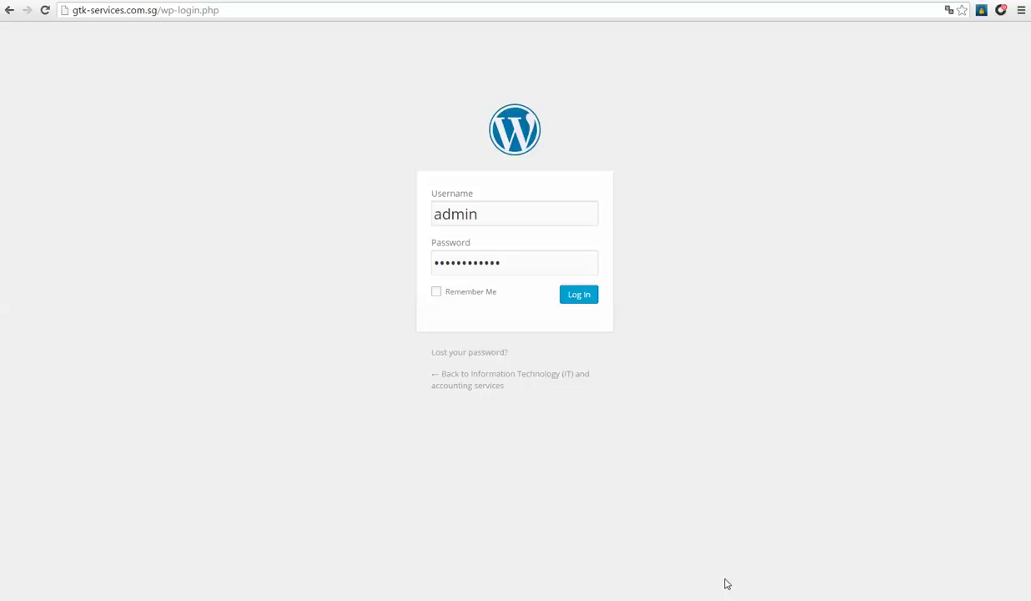
Log in to the WordPress admin with the filled-in username and password.
key(Return)
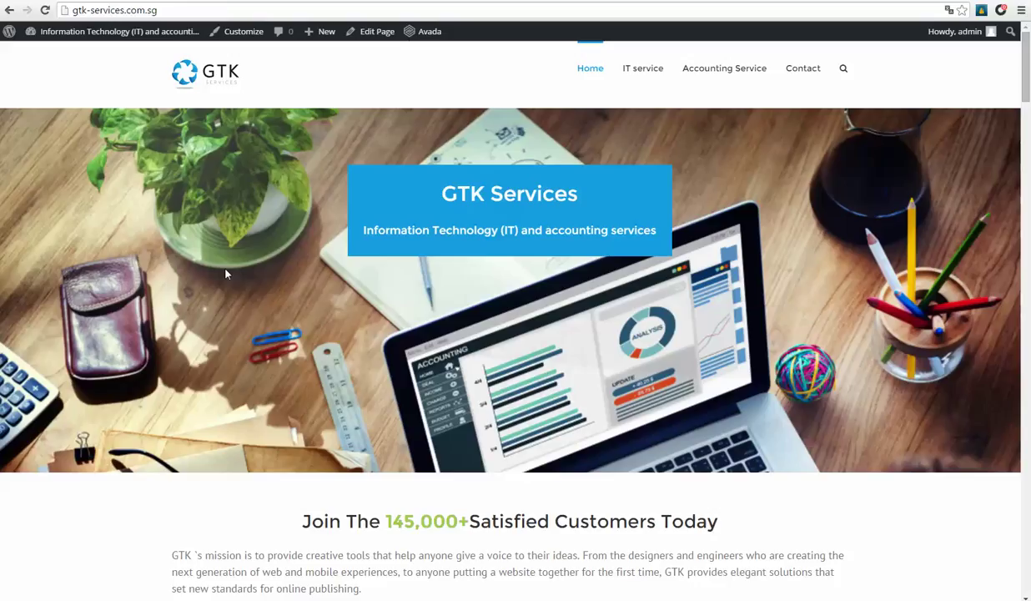
scroll(404, 217, down, 10)
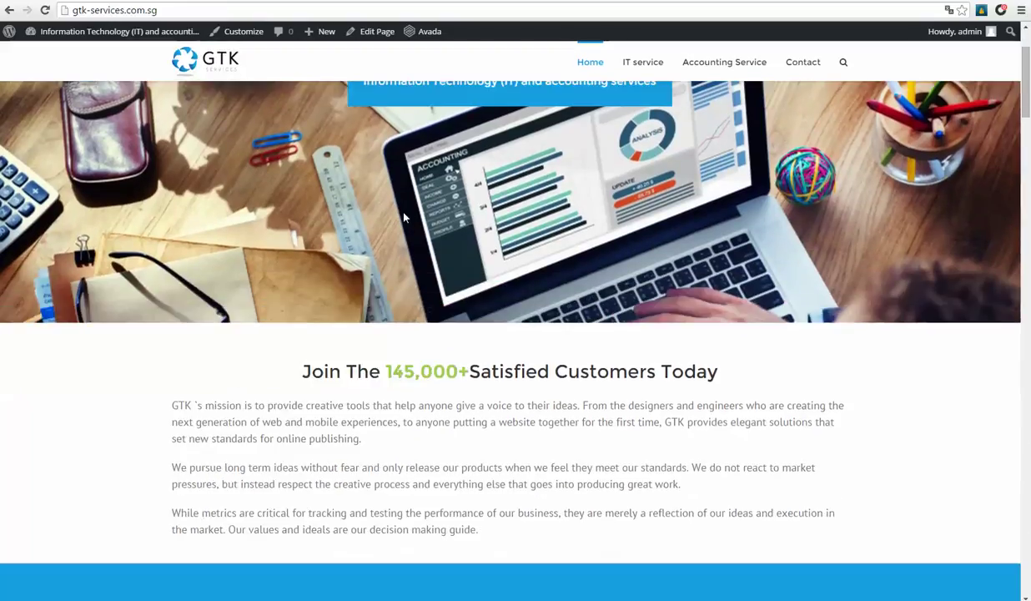
scroll(404, 217, down, 2)
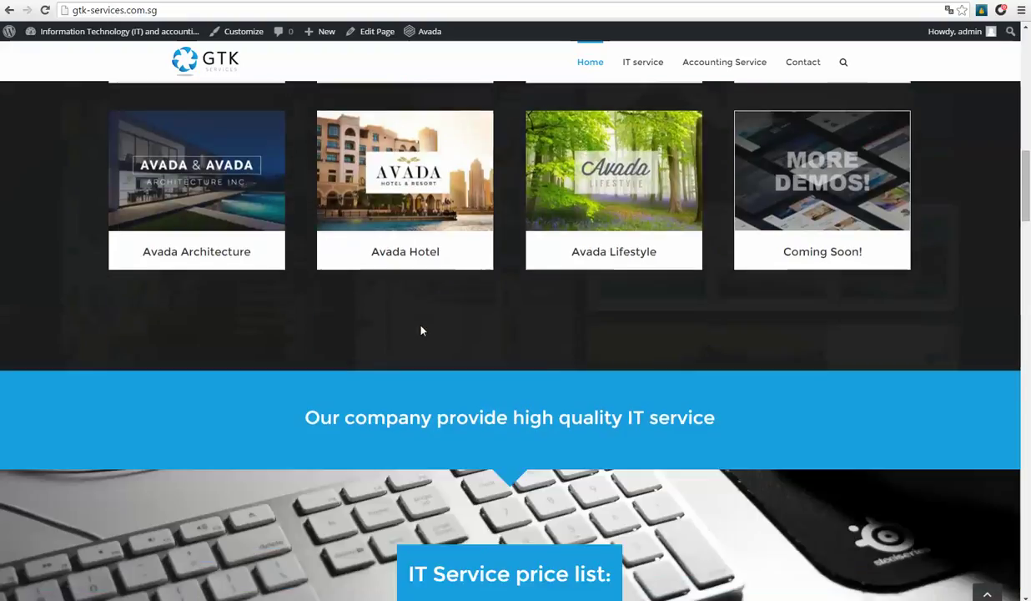
scroll(406, 314, down, 5)
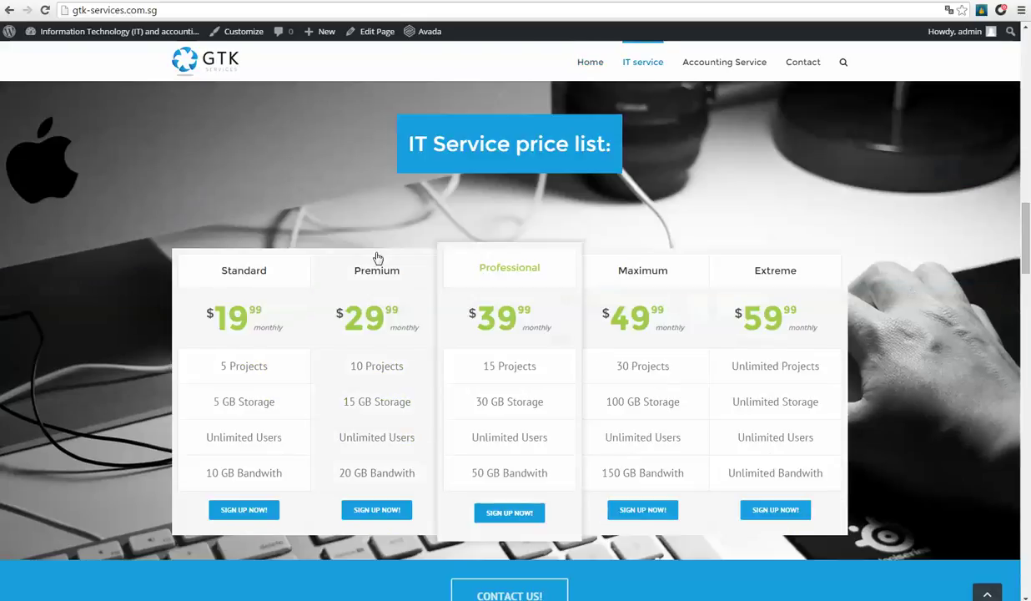
scroll(531, 224, down, 1)
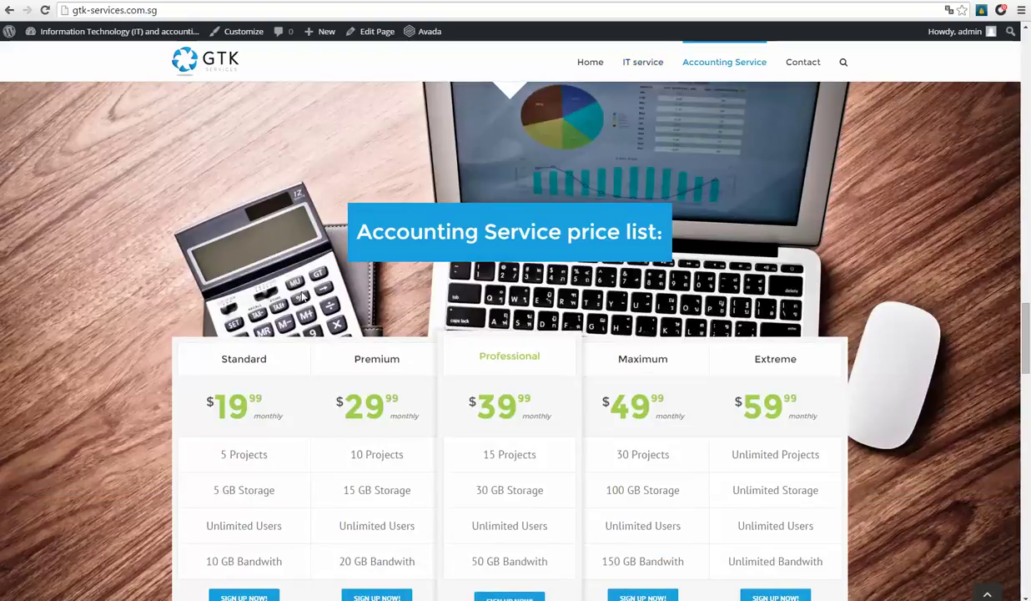
scroll(300, 296, down, 1)
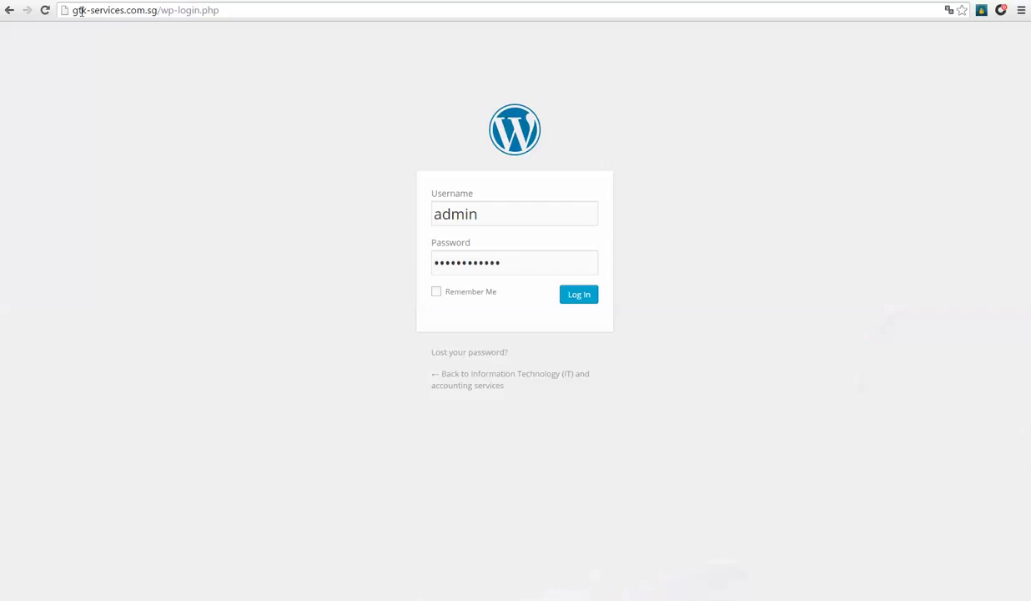
drag(82, 11, 266, 20)
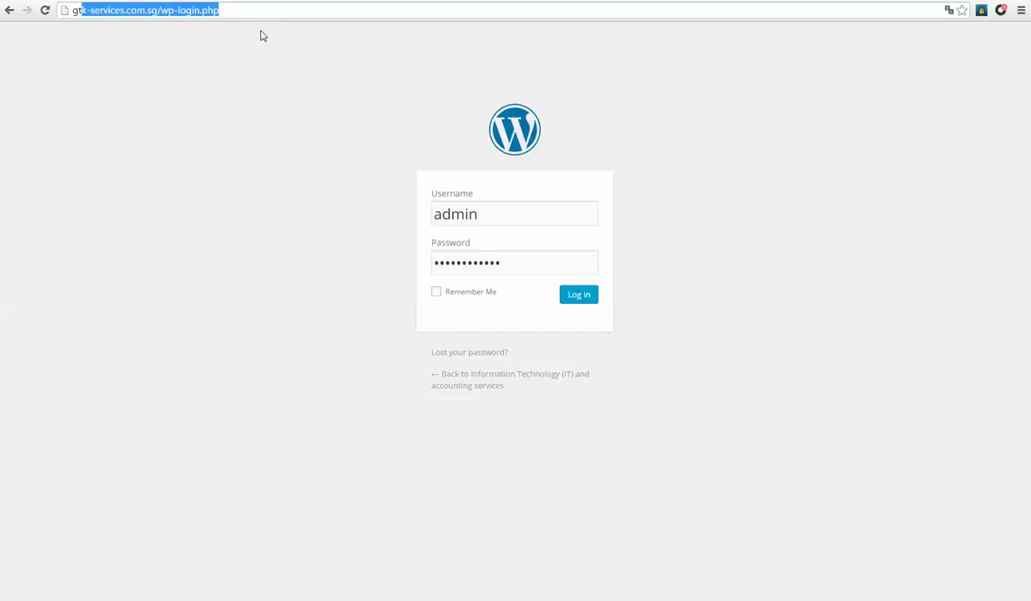
click(223, 76)
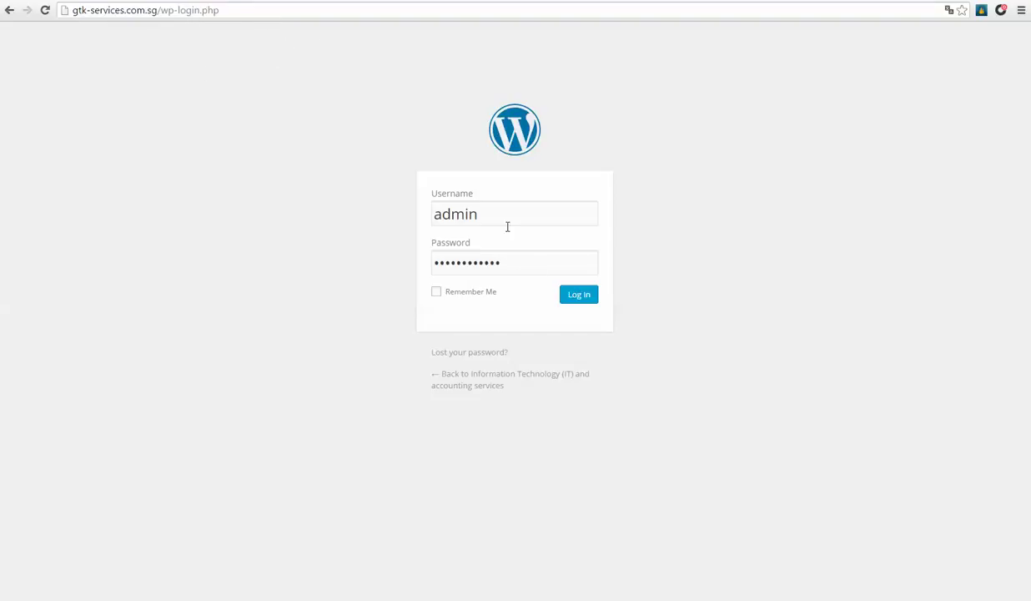
click(507, 226)
click(531, 252)
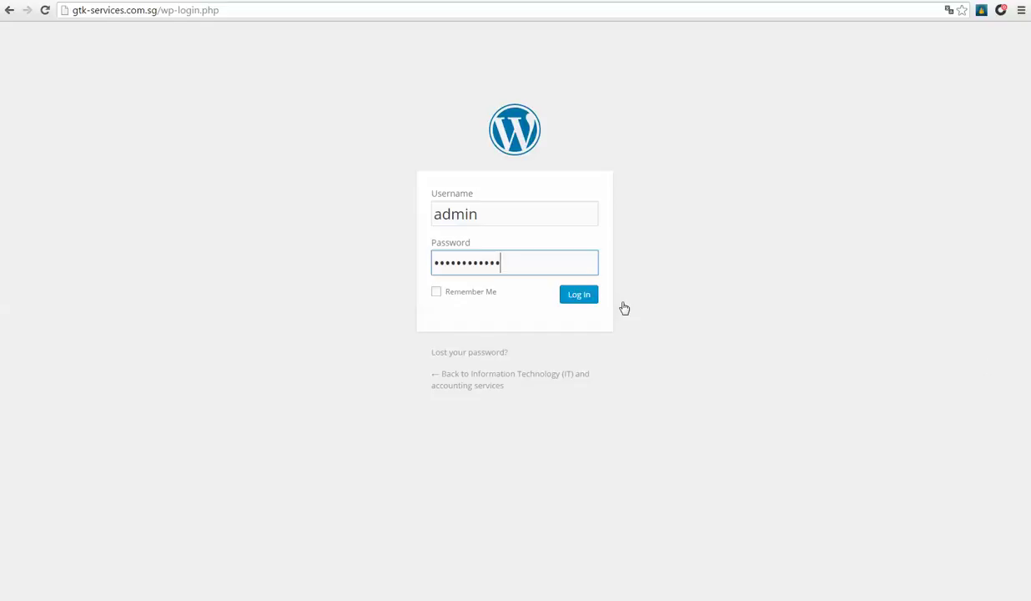
key(Return)
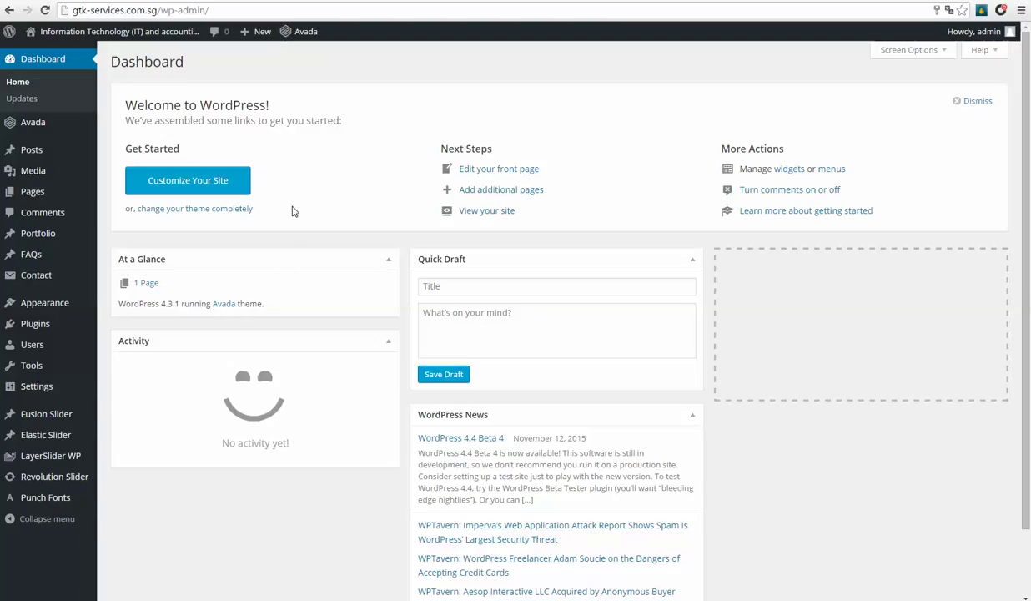
From Pages > All Pages, choose Edit on the Home page.
mouse_move(37, 197)
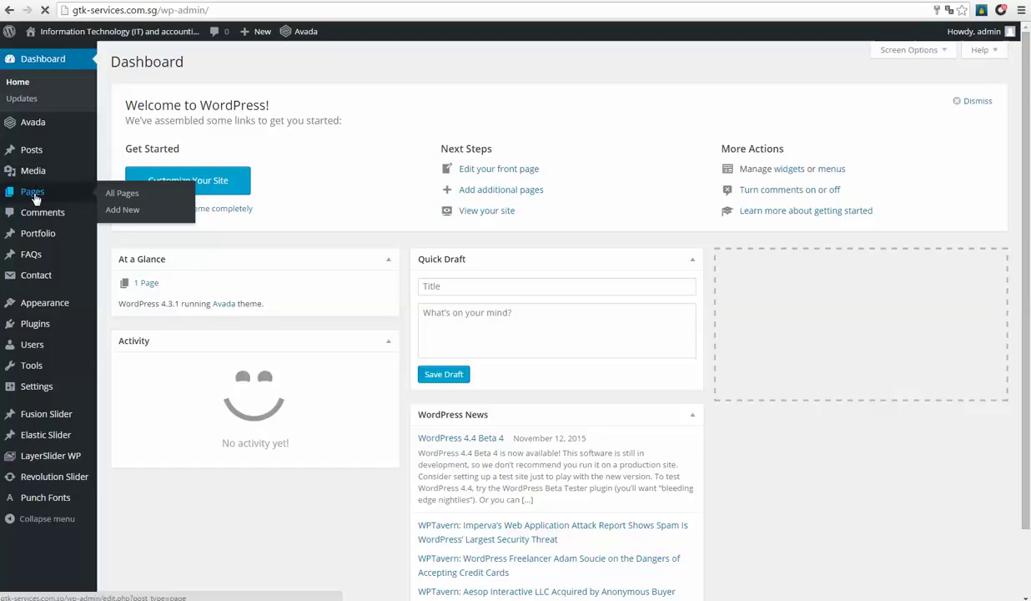
click(34, 195)
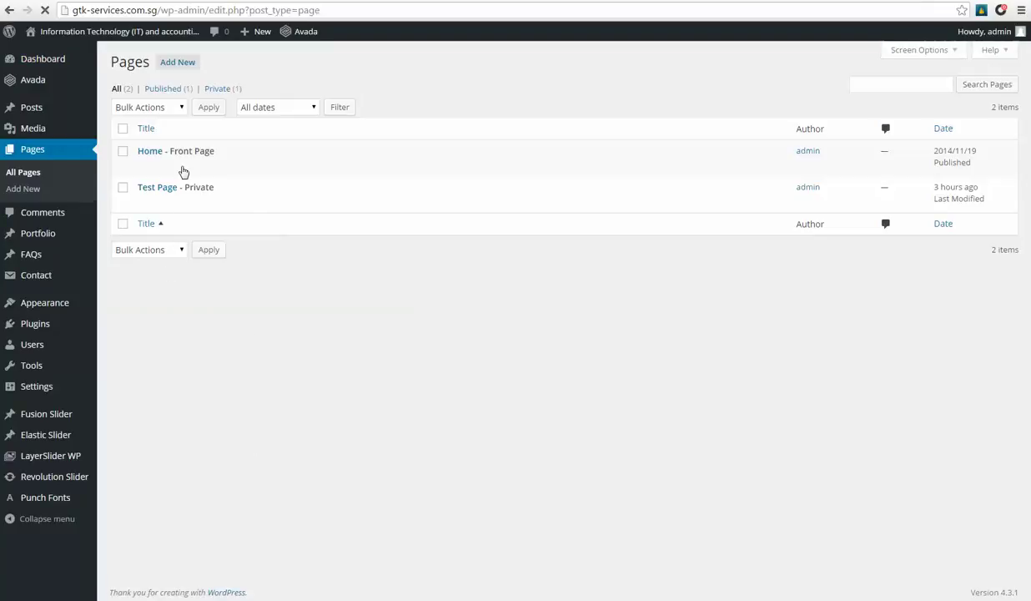
mouse_move(156, 174)
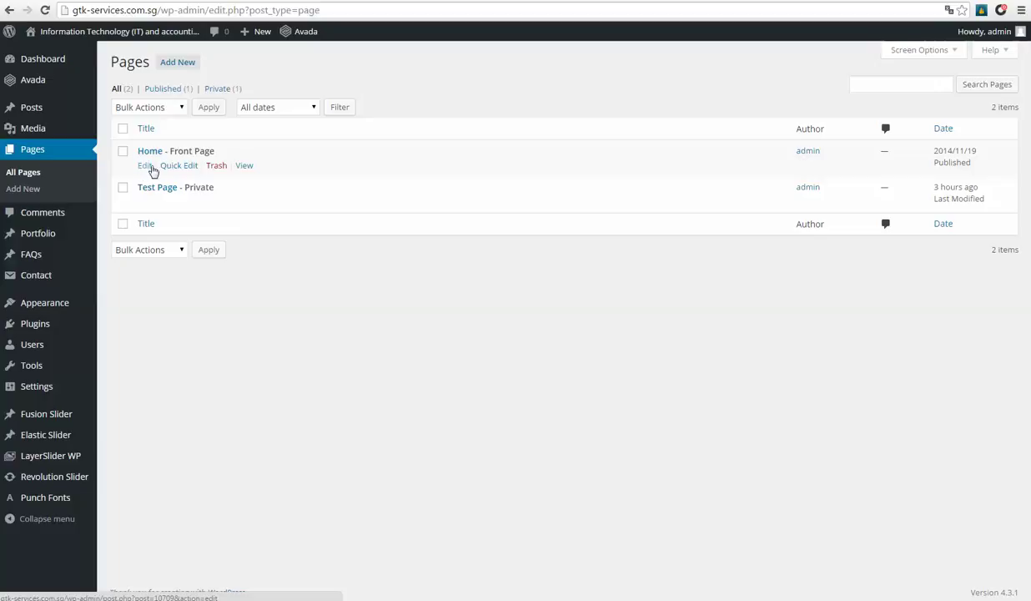
click(145, 166)
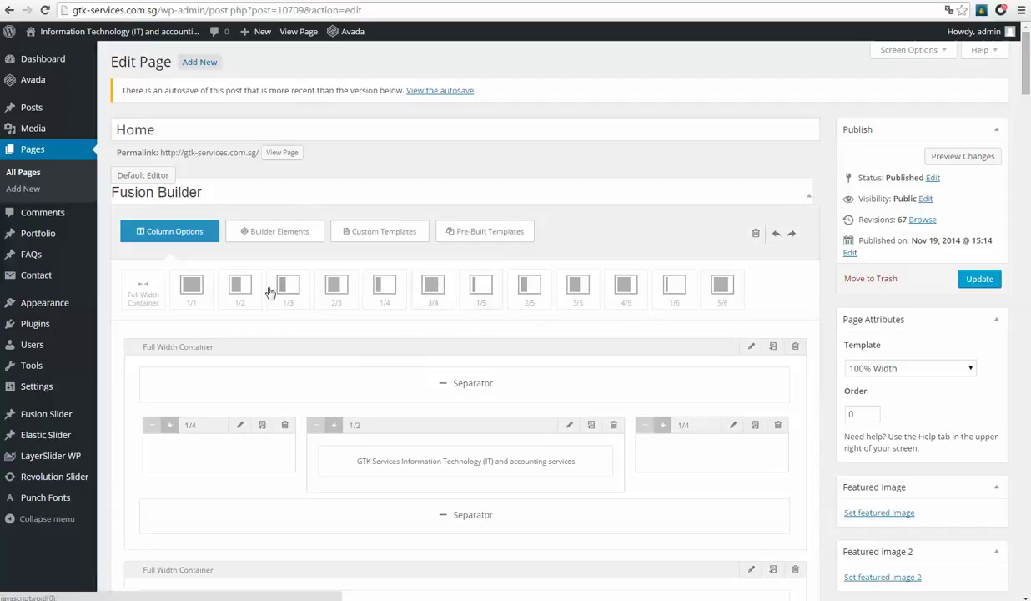
Scroll through the Home page's Fusion Builder containers to view the 1/4–1/2–1/4 column row.
scroll(284, 284, down, 2)
scroll(309, 262, up, 2)
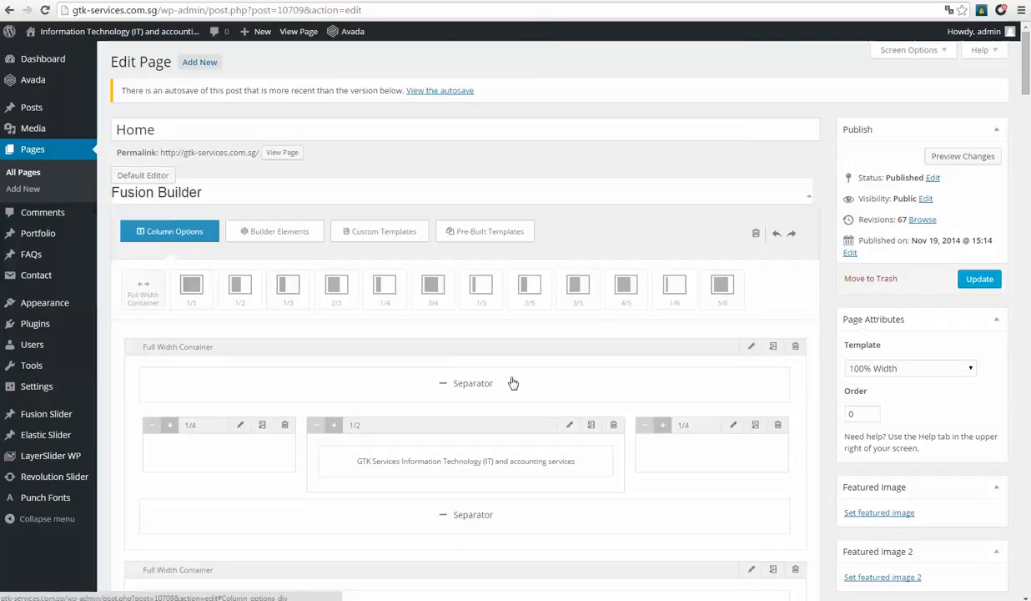
scroll(422, 364, down, 2)
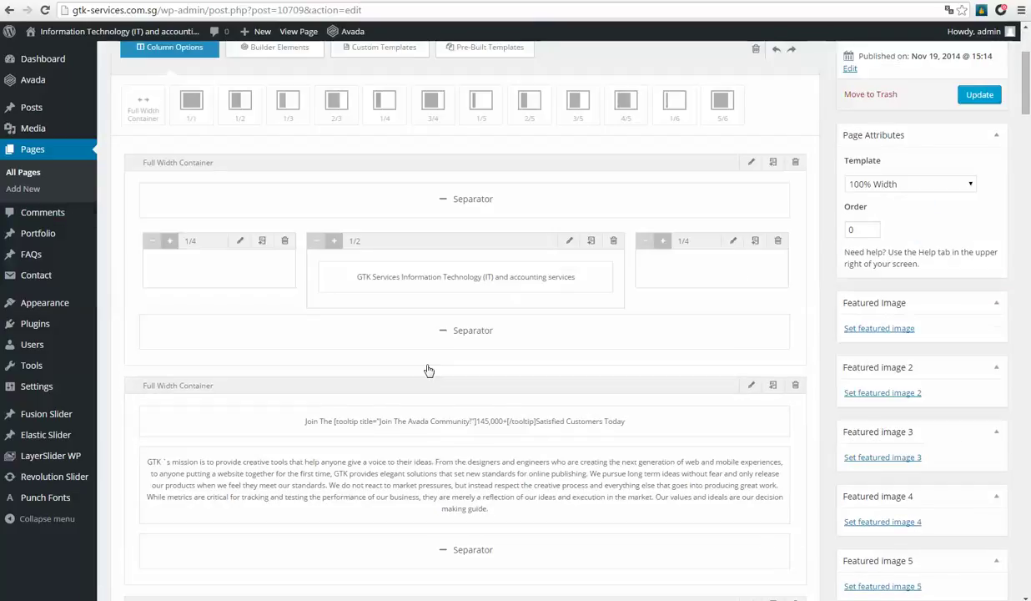
scroll(401, 350, up, 2)
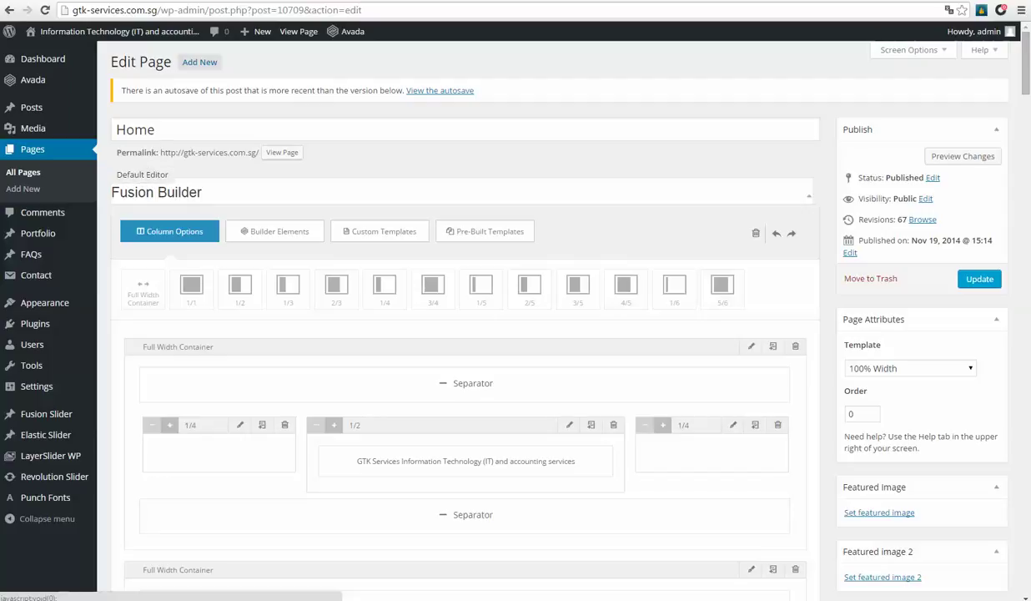
click(158, 174)
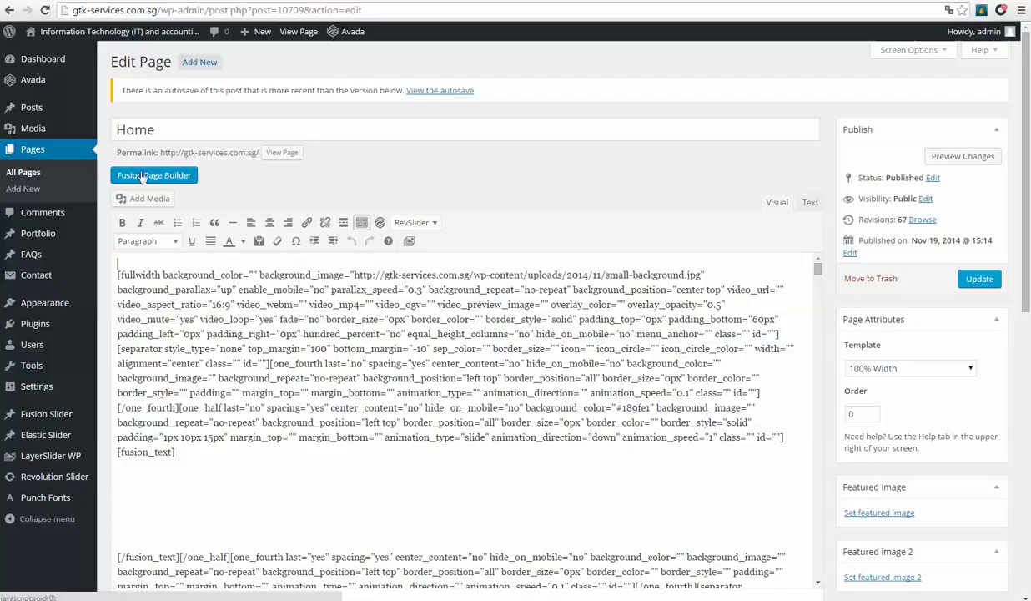
click(175, 180)
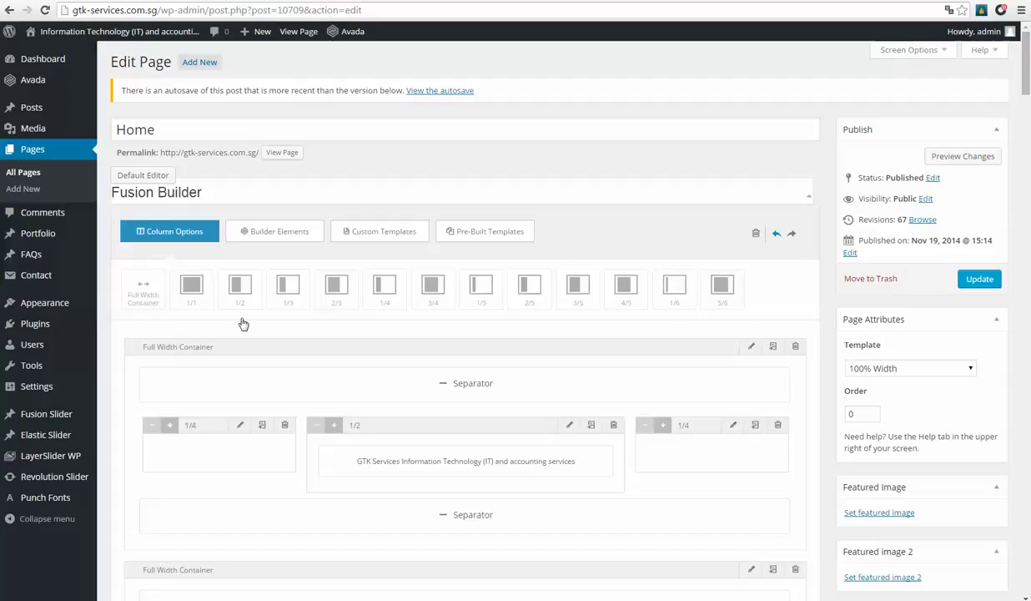
Scroll down to the Pricing Table element, dismissing the Windows colour-scheme prompt on the way.
scroll(364, 350, down, 5)
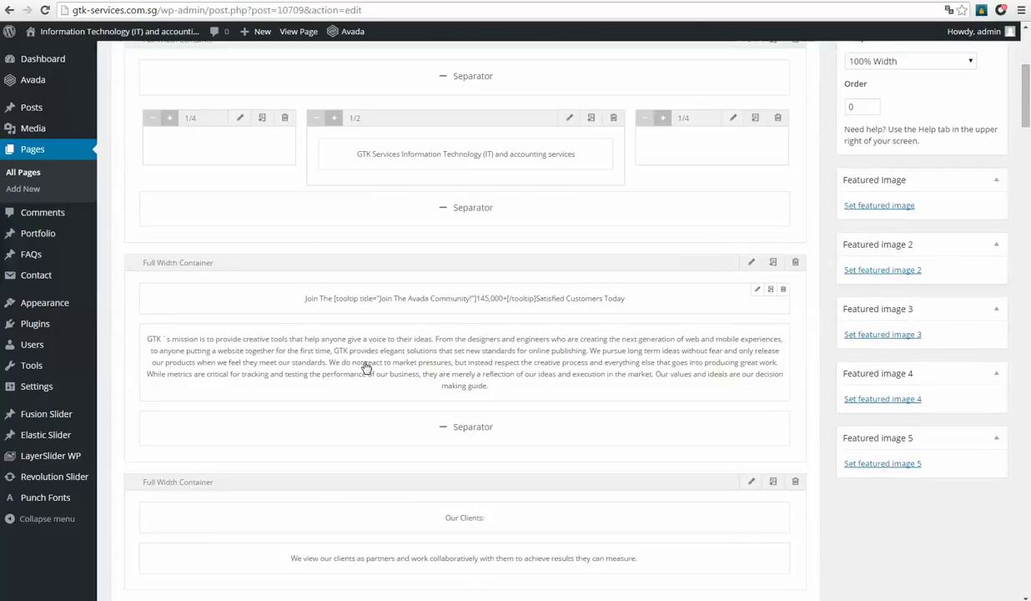
scroll(481, 456, down, 1)
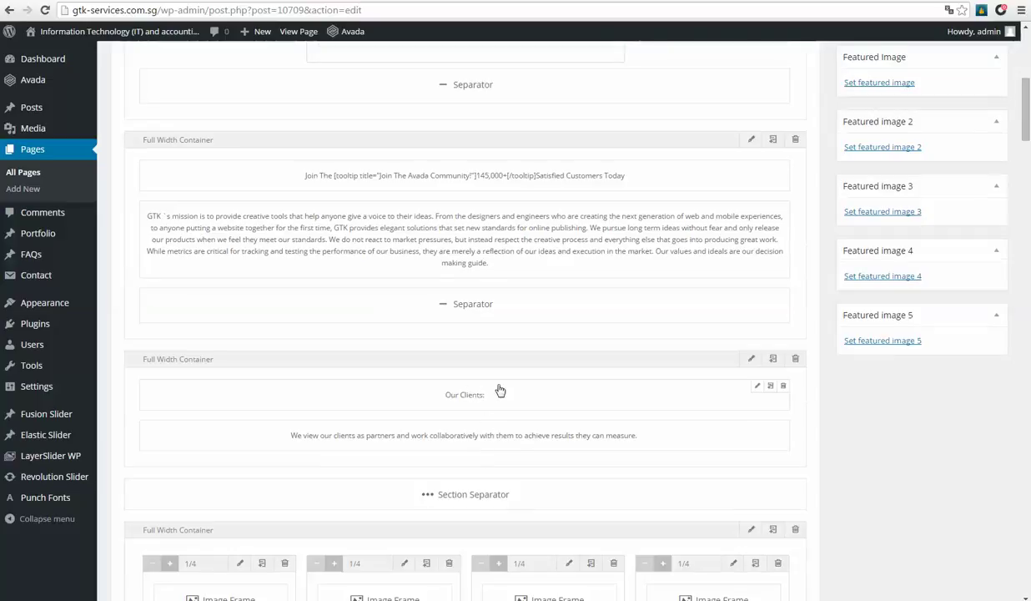
scroll(496, 389, down, 2)
scroll(441, 346, down, 5)
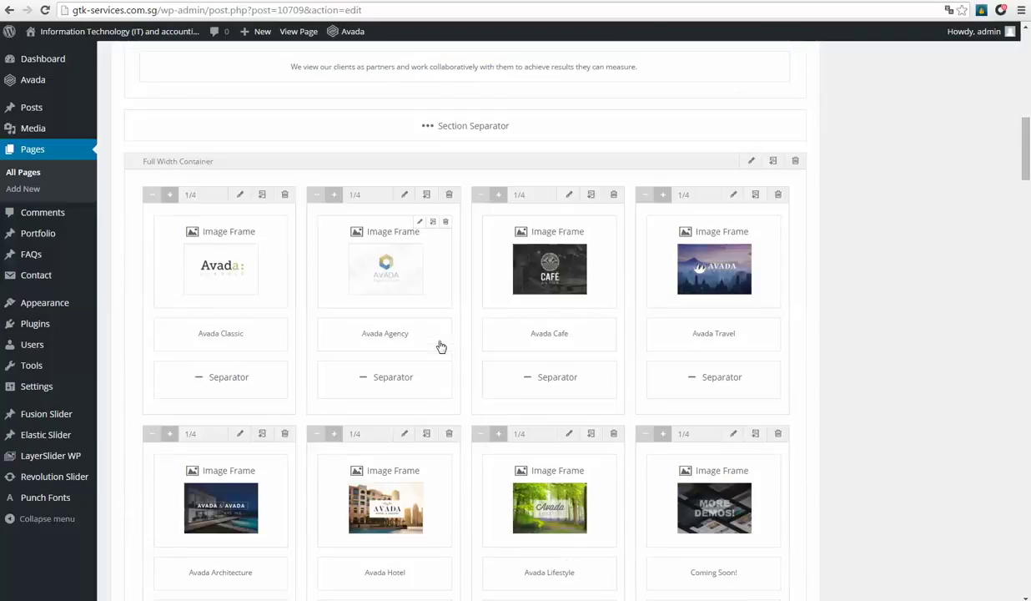
scroll(440, 346, down, 4)
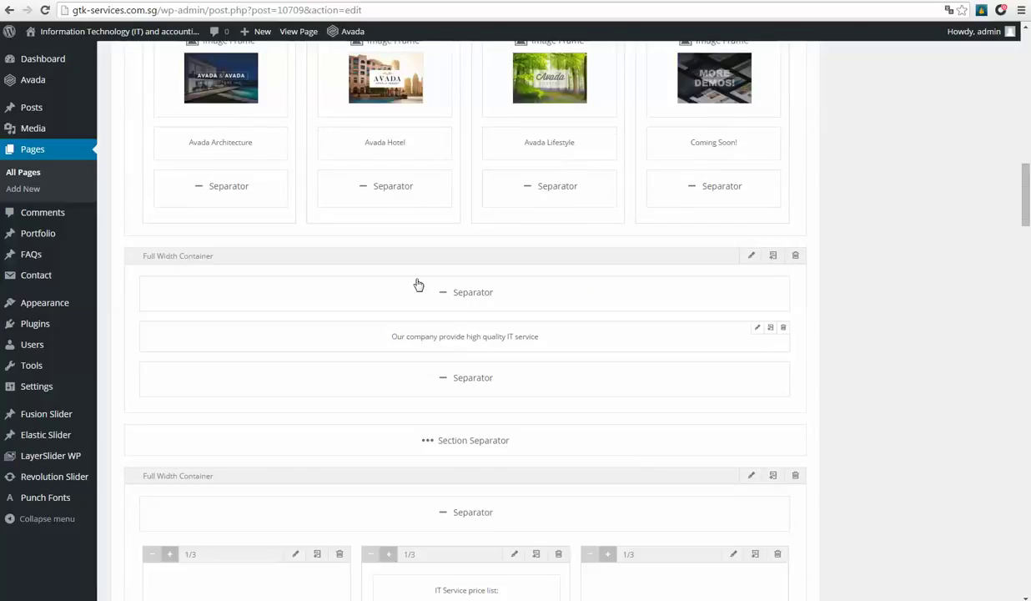
scroll(479, 406, down, 1)
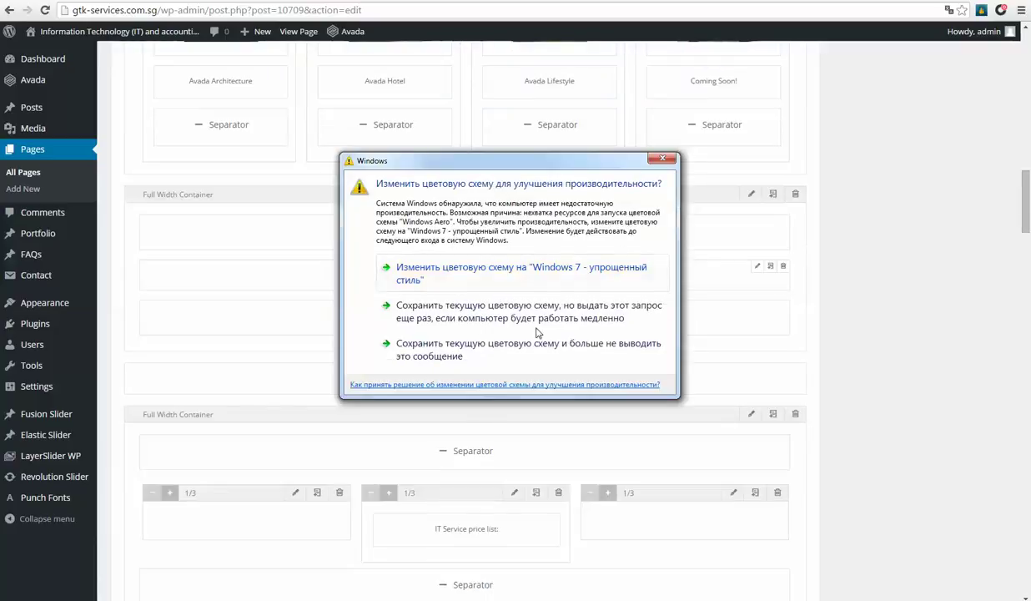
click(505, 357)
scroll(481, 367, down, 1)
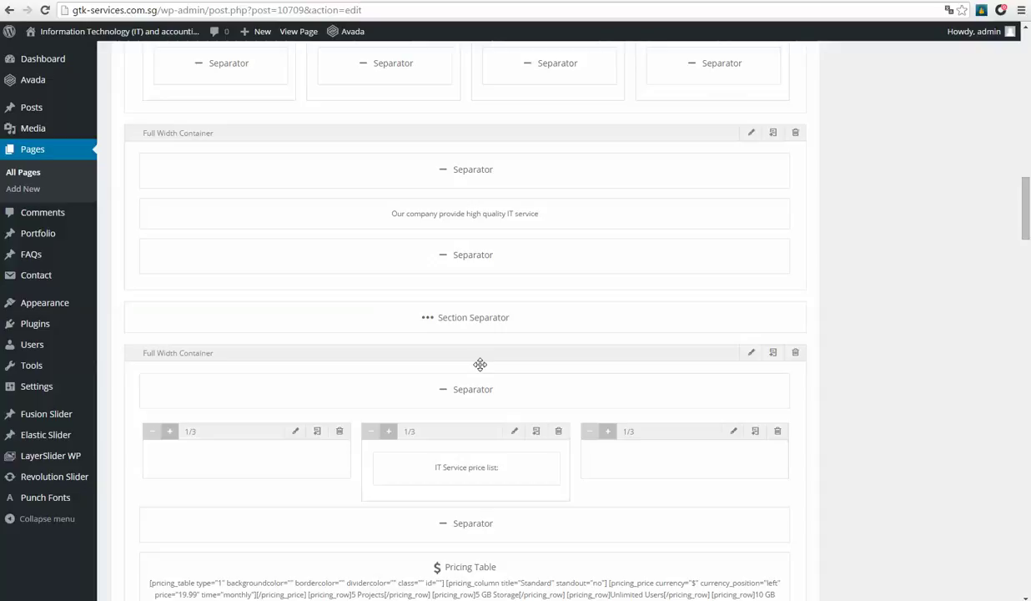
scroll(659, 321, down, 5)
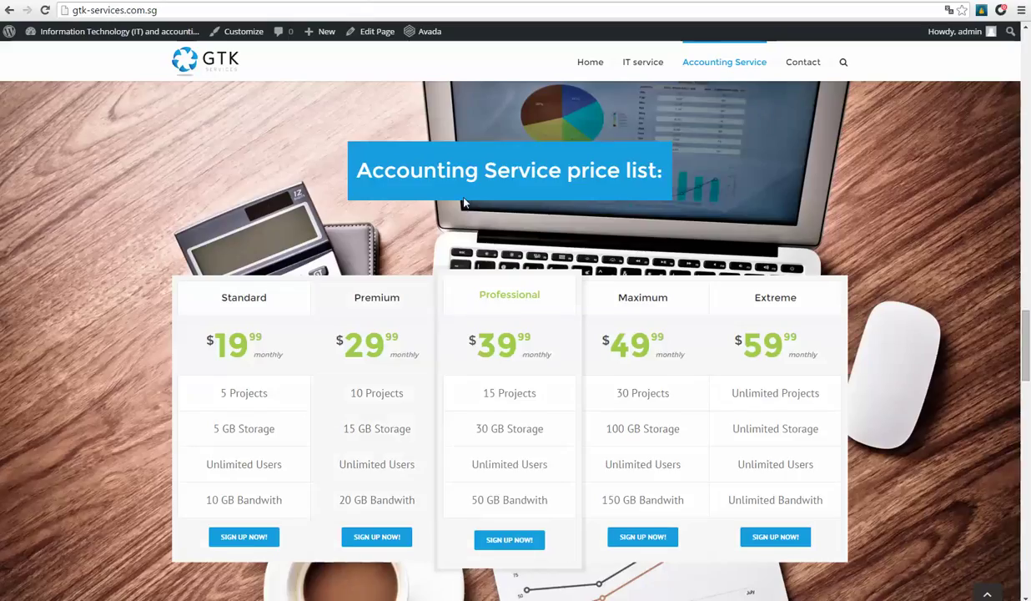
click(648, 62)
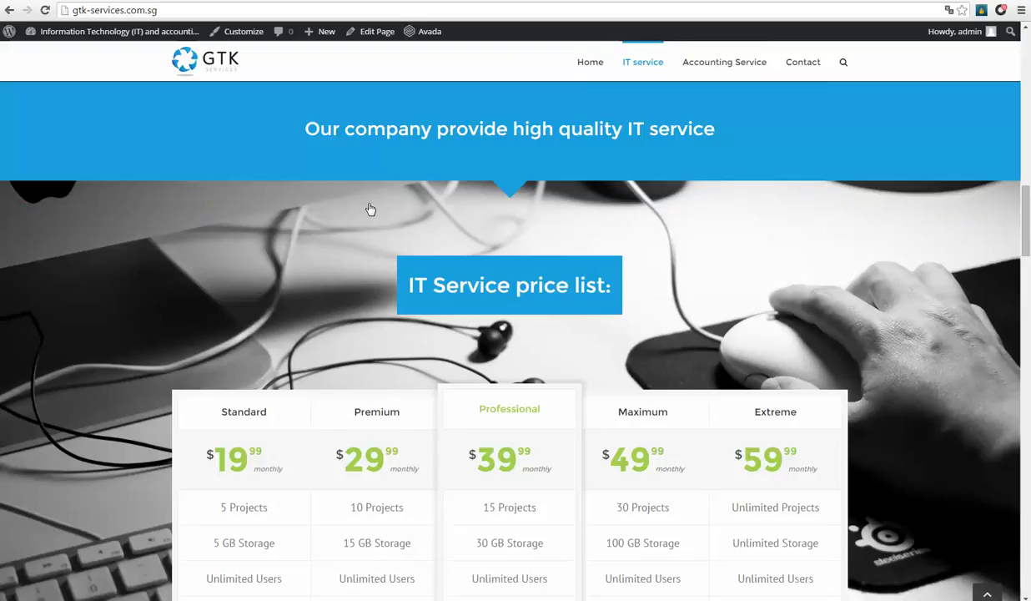
scroll(276, 365, down, 1)
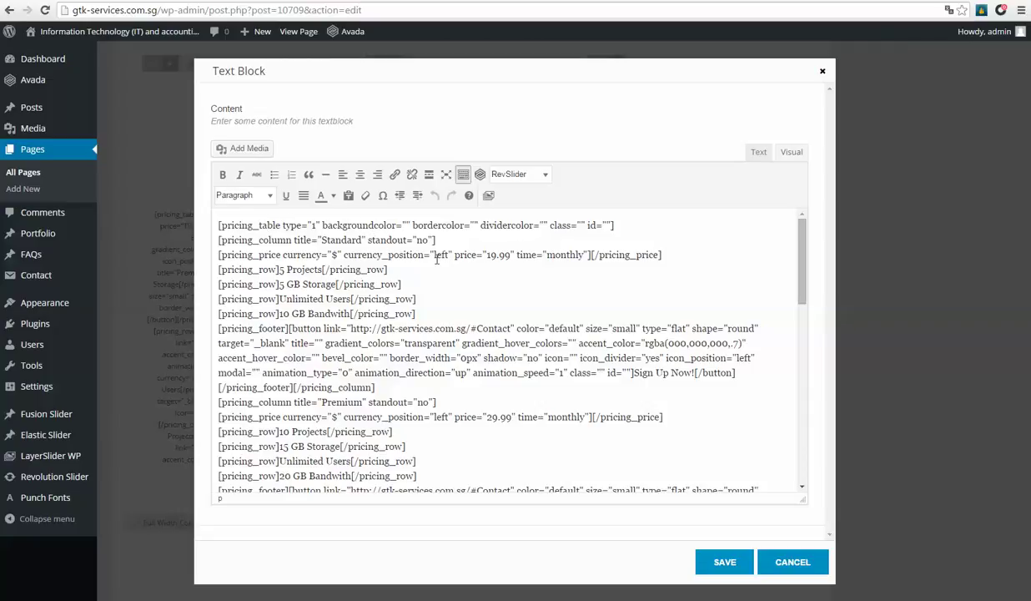
Change the Standard column's price from 19.99 to 10.99.
click(497, 254)
key(BackSpace)
text(0)
key(Right)
key(Delete)
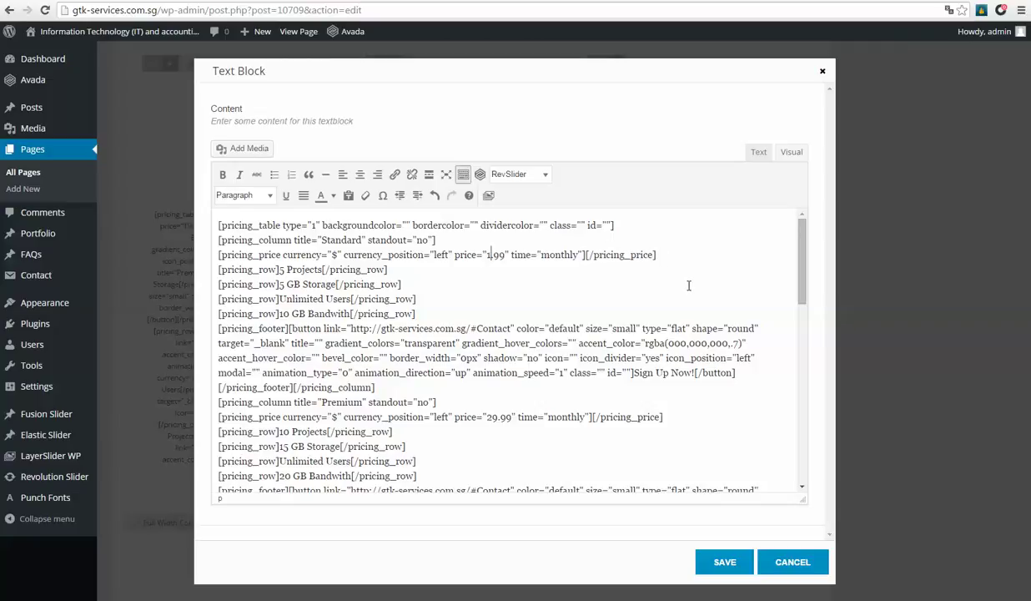
text(0)
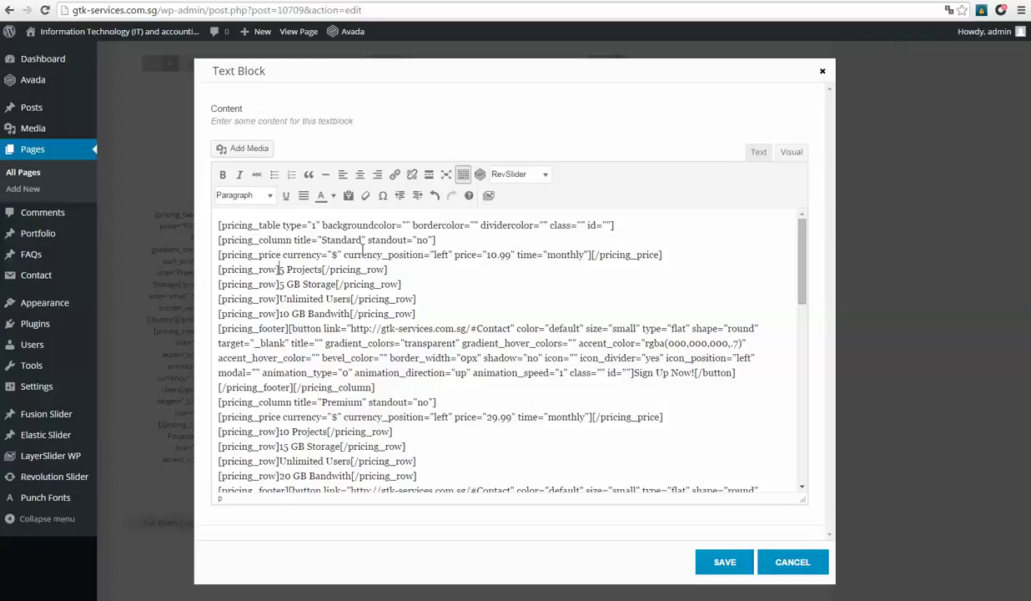
Replace the '5 Projects' and '5 GB Storage' rows with Demo and Demo2.
key(shift+Right)
key(shift+Right)
key(shift+Right)
key(shift+Right)
key(shift+Right)
key(shift+Right)
key(shift+Right)
key(shift+Right)
key(shift+Right)
key(shift+Right)
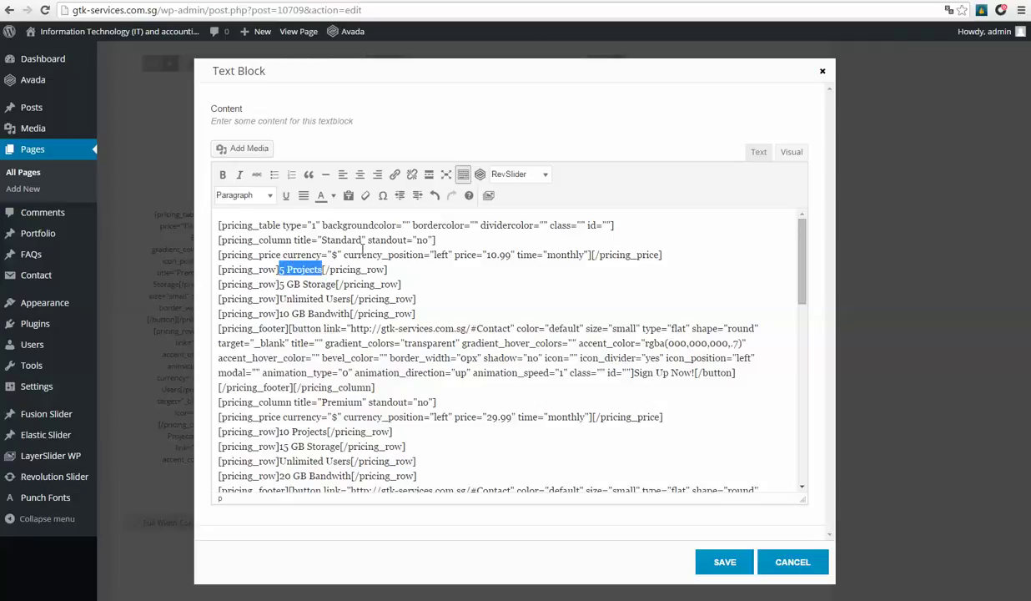
key(BackSpace)
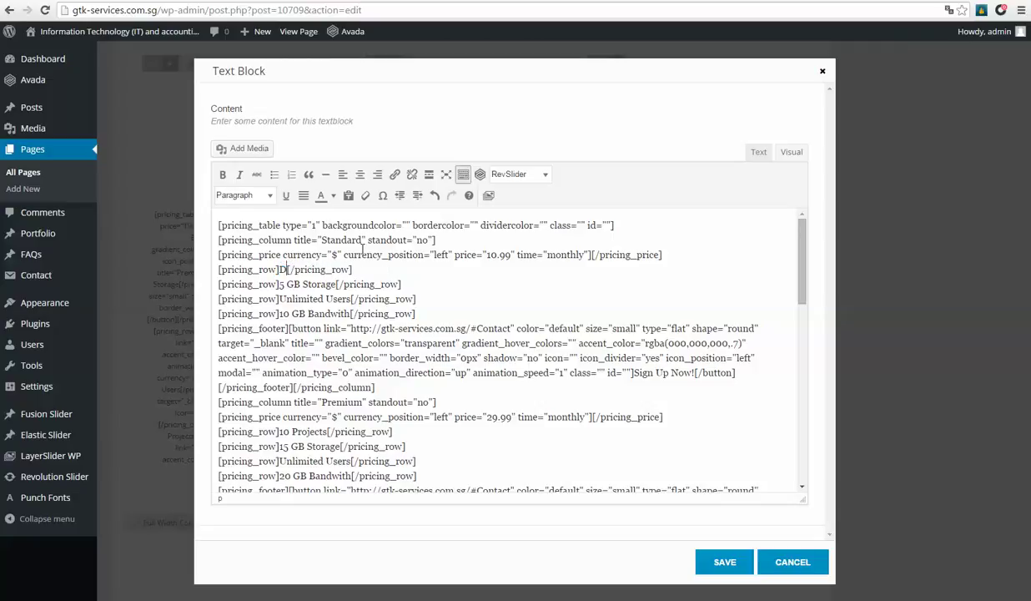
text(Demo)
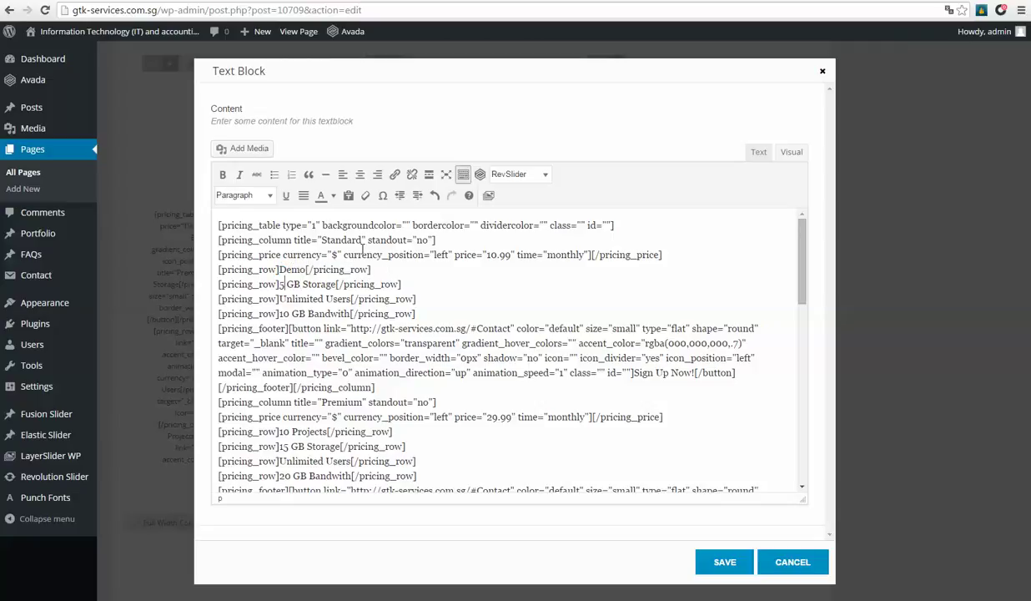
key(shift+Right)
key(shift+Right)
key(shift+Right)
key(shift+Right)
key(shift+Right)
key(shift+Right)
key(shift+Right)
key(shift+Right)
key(shift+Right)
key(shift+Right)
key(shift+Right)
key(shift+Right)
key(shift+Right)
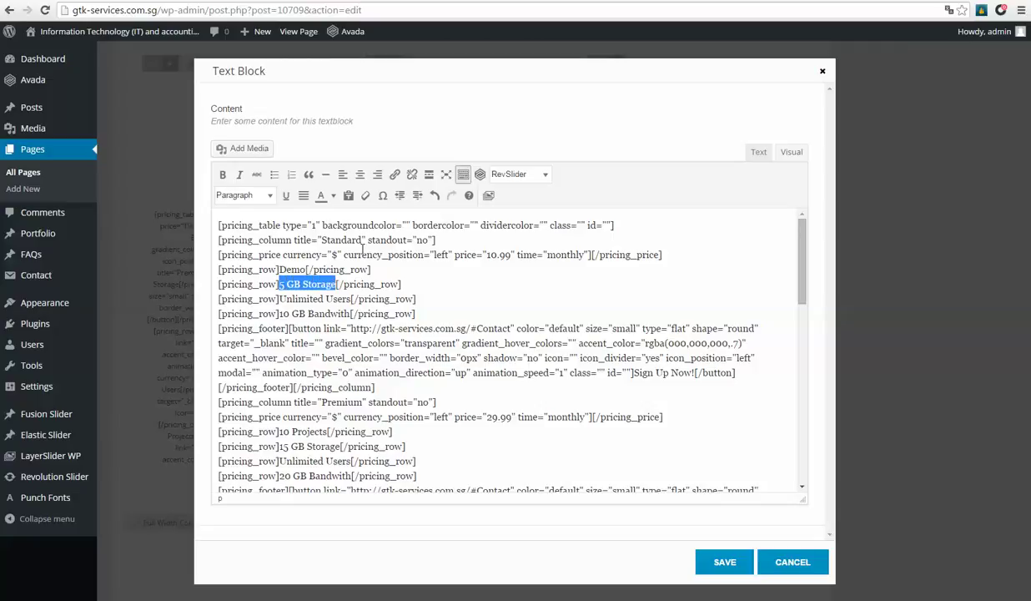
key(BackSpace)
text(Demo2)
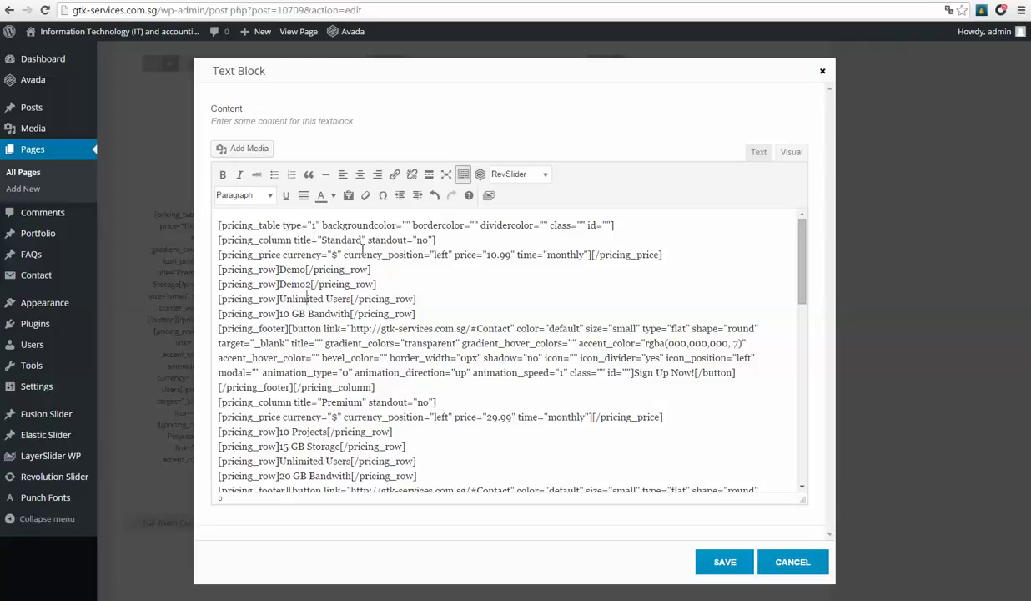
Replace the 'Unlimited Users' and '10 GB Bandwith' rows with Demo3 and Demo4.
key(Left)
key(Left)
key(Left)
key(shift+Right)
key(shift+Right)
key(shift+Right)
key(shift+Right)
key(shift+Right)
key(shift+Right)
key(shift+Right)
key(shift+Right)
key(shift+Right)
key(shift+Right)
key(shift+Right)
key(shift+Right)
key(shift+Right)
key(shift+Right)
key(shift+Right)
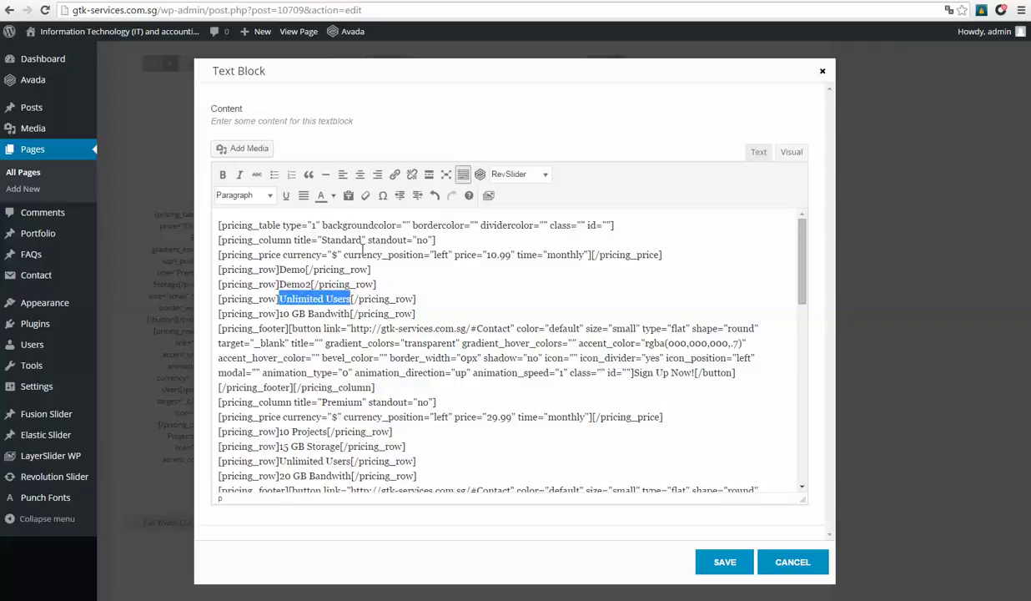
key(BackSpace)
text(Demo3)
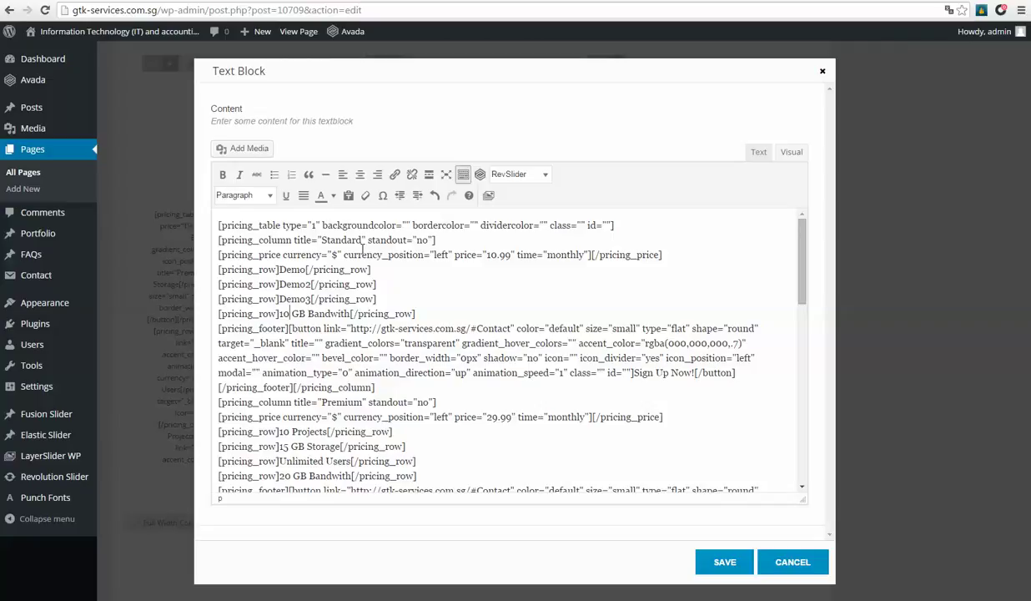
key(Left)
key(Left)
key(shift+Right)
key(shift+Right)
key(shift+Right)
key(shift+Right)
key(shift+Right)
key(shift+Right)
key(shift+Right)
key(shift+Right)
key(shift+Right)
key(shift+Right)
key(shift+Right)
key(shift+Right)
key(shift+Right)
key(shift+Right)
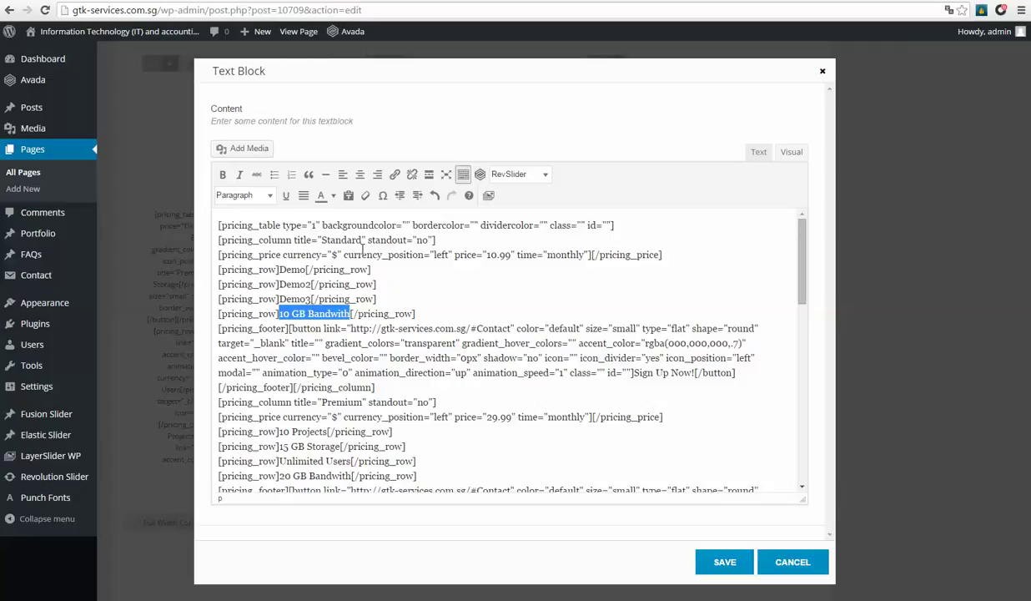
key(BackSpace)
text(Demo4)
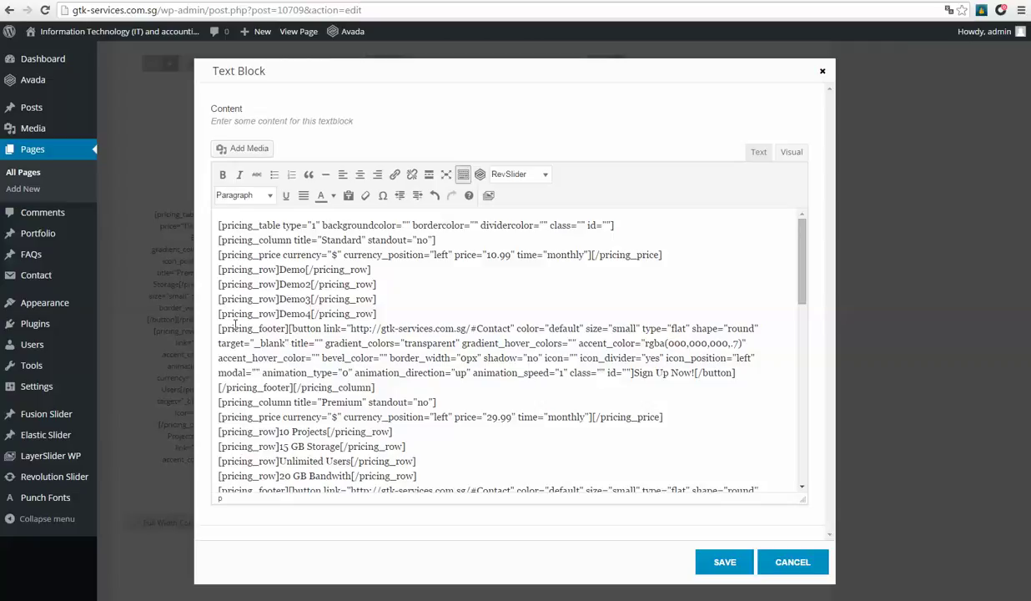
Overwrite the Standard button label 'Sign Up Now!' with 'Contact Us'.
double_click(359, 328)
mouse_move(494, 328)
mouse_down()
mouse_move(321, 342)
mouse_move(511, 329)
mouse_up()
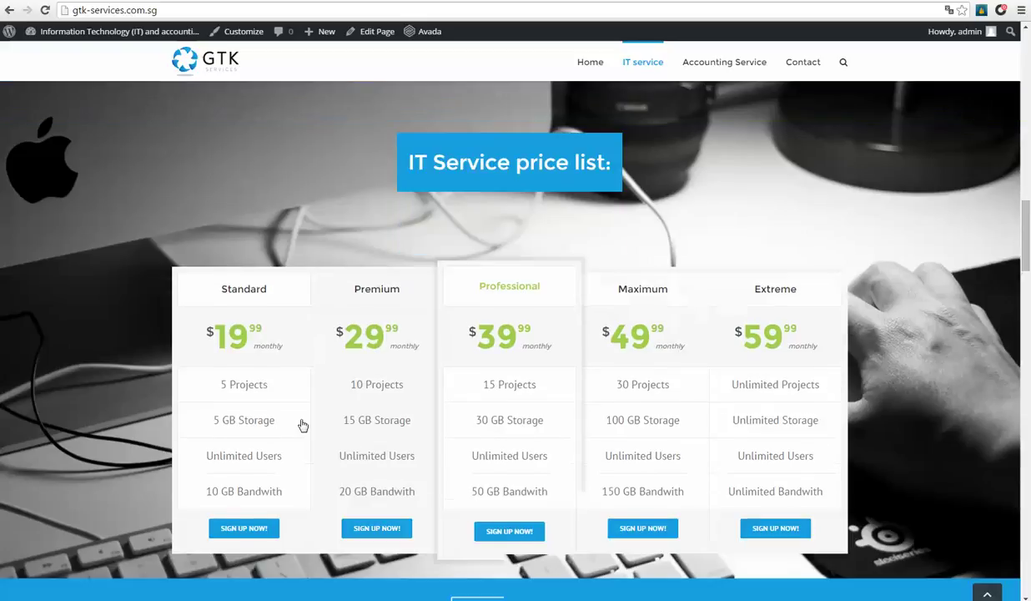
scroll(303, 426, down, 1)
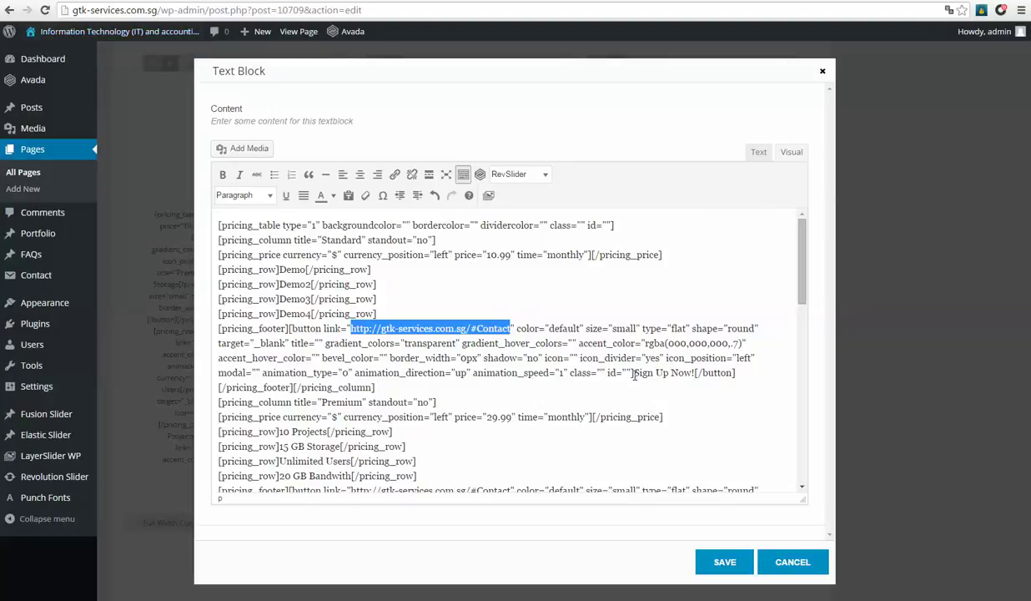
click(634, 372)
drag(633, 373, 692, 372)
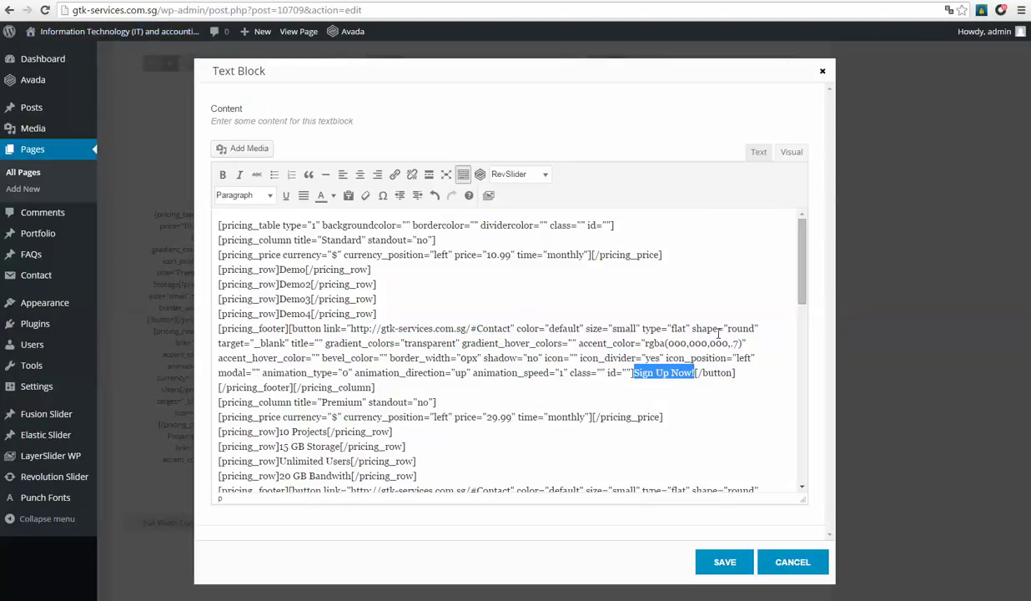
text(C)
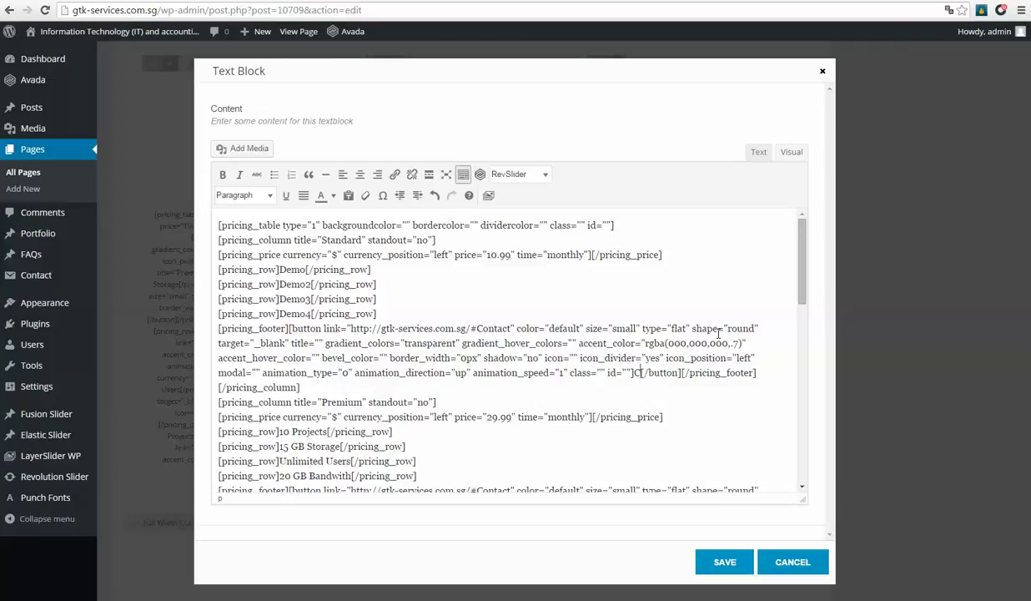
text(ontact us)
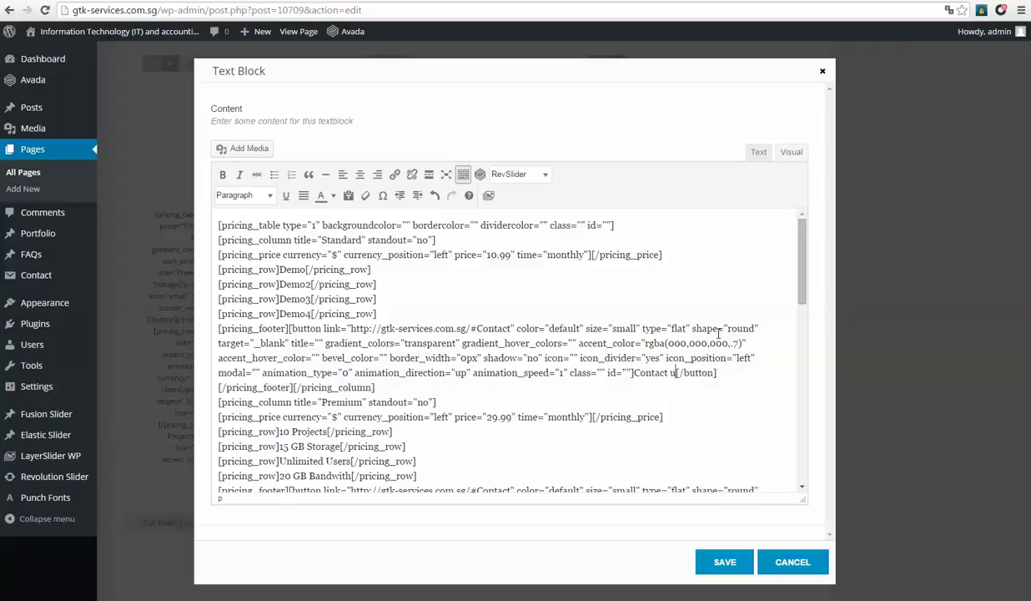
key(shift+Left)
key(shift+Left)
text(U)
Look over the Premium column's 29.99 price and rows, then save the Text Block.
drag(228, 387, 416, 402)
double_click(490, 417)
double_click(283, 431)
double_click(283, 446)
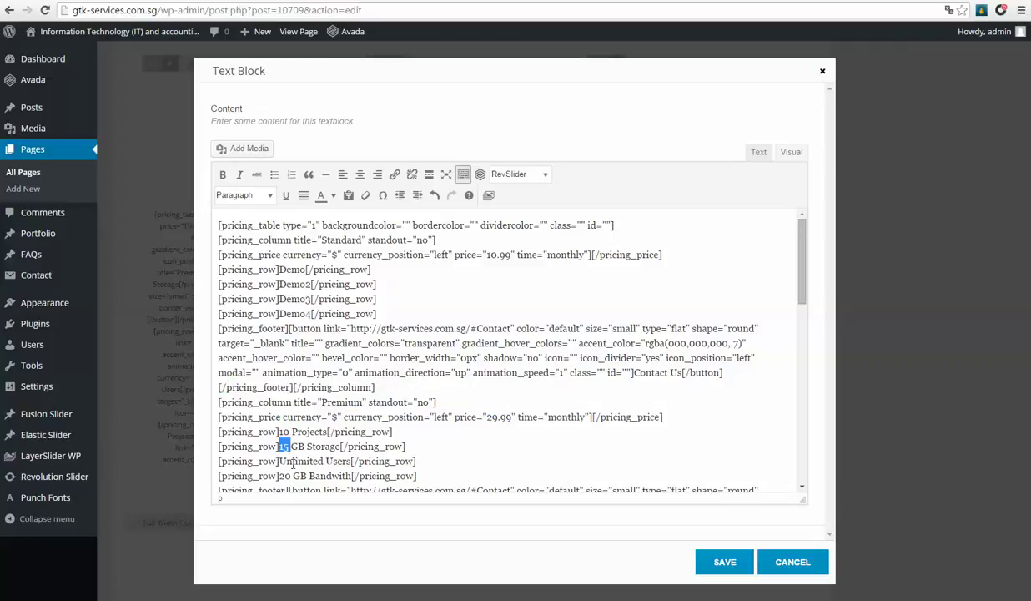
click(292, 460)
scroll(337, 421, down, 1)
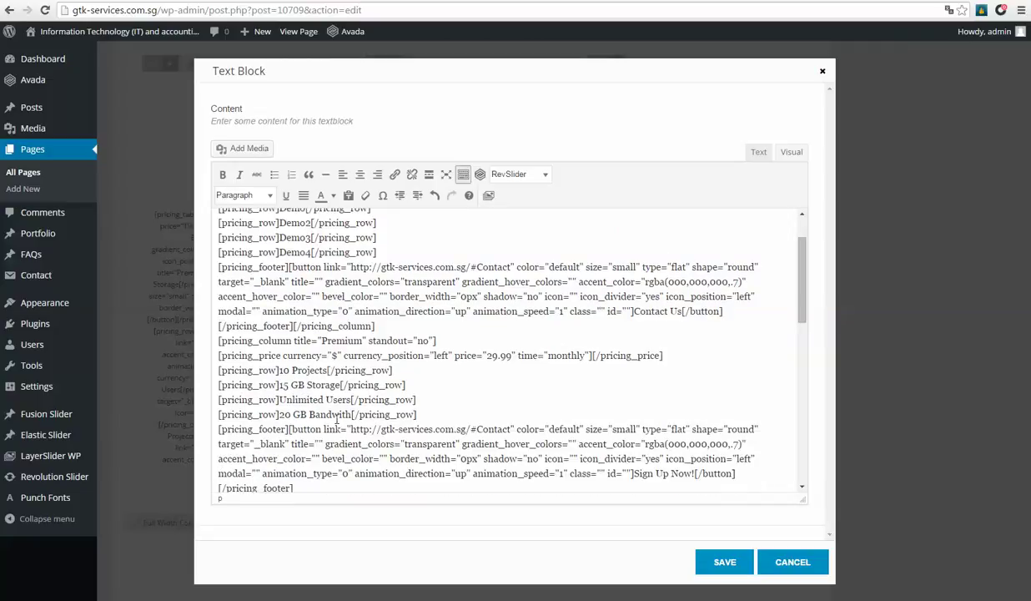
scroll(337, 421, down, 3)
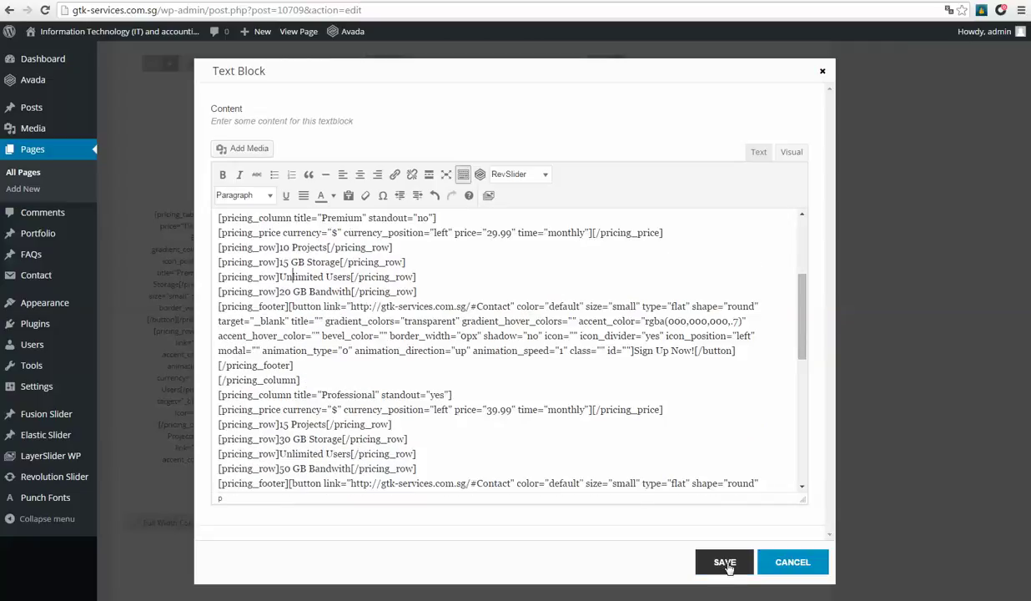
click(725, 563)
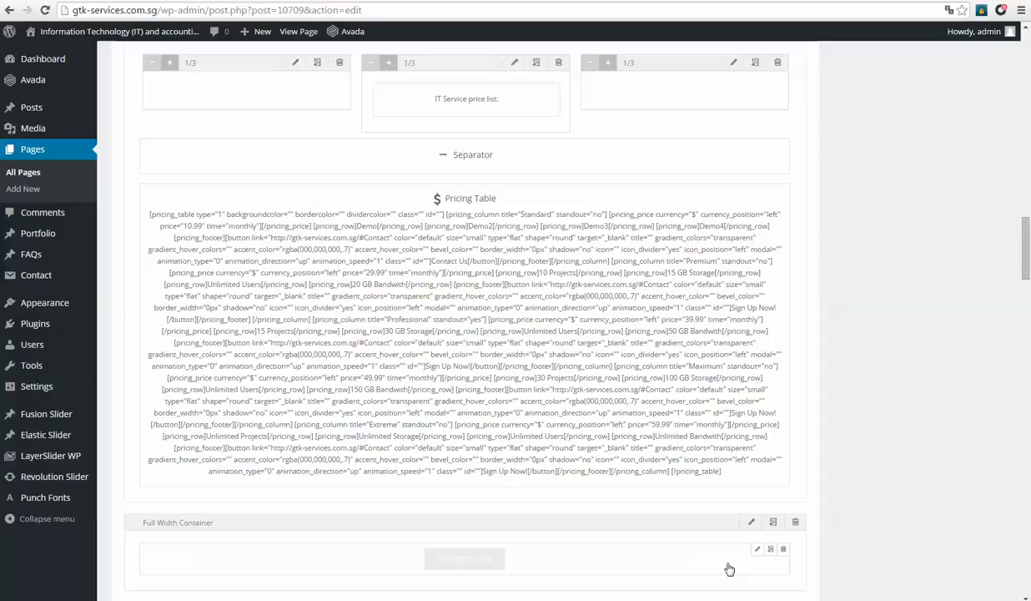
scroll(728, 569, up, 10)
Update the Home page, reload the live site to confirm the Demo rows, and return to the editor.
click(978, 279)
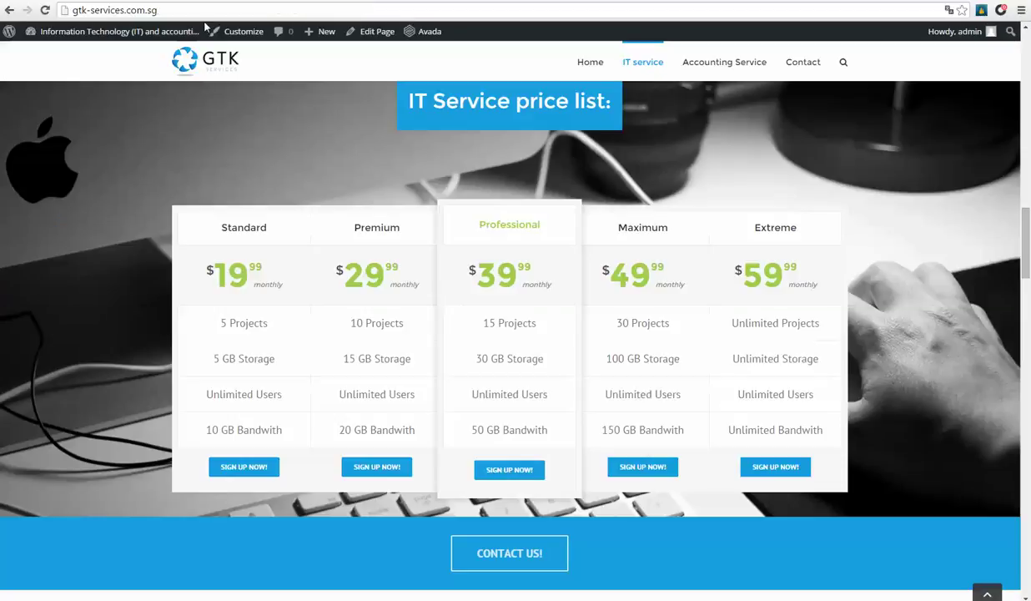
click(45, 10)
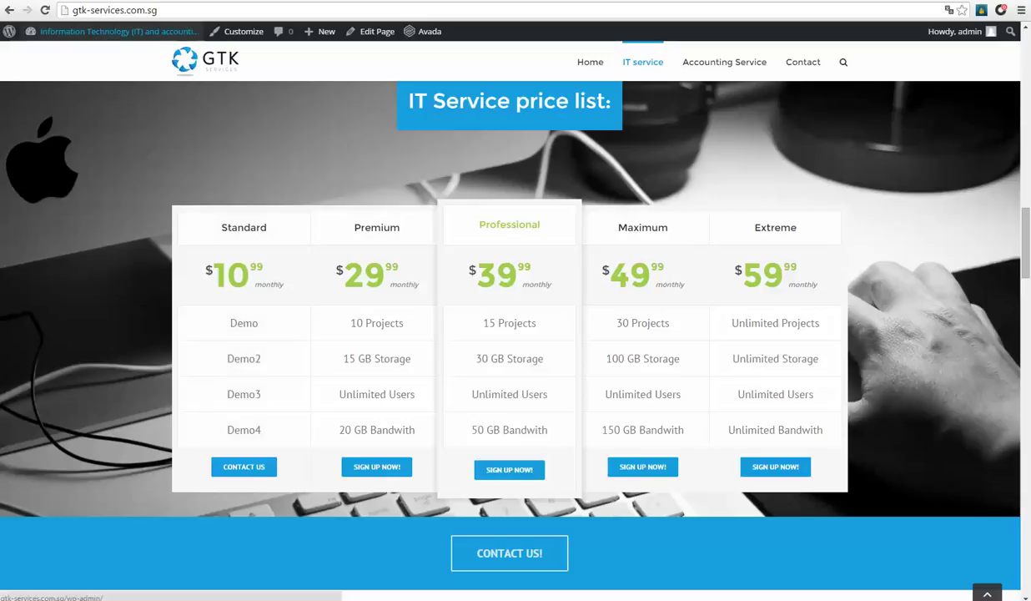
key(alt+Left)
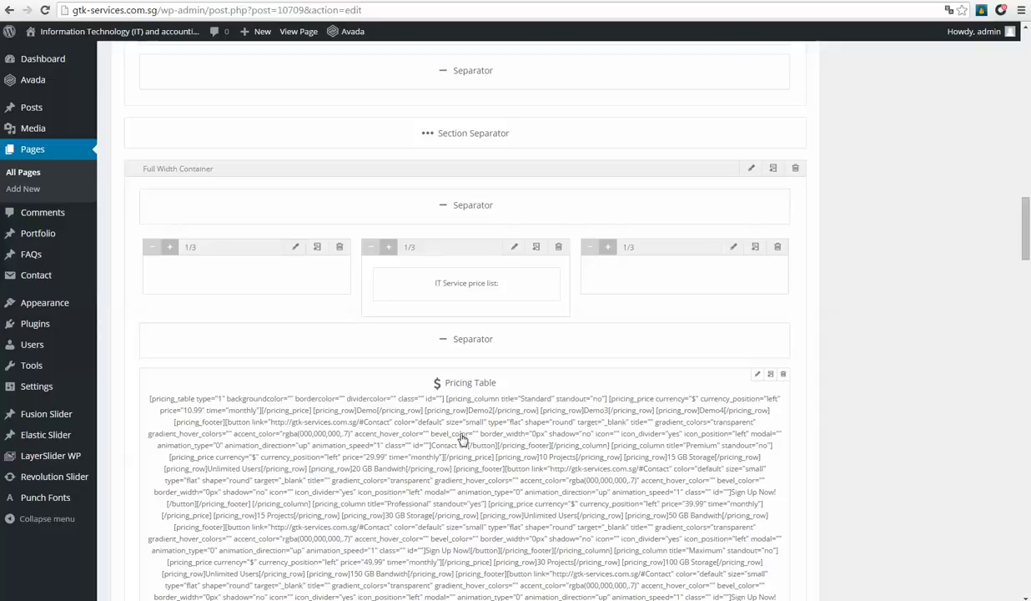
Check the live Accounting Service price list, then scroll the builder down to its Pricing Table block.
key(alt+Right)
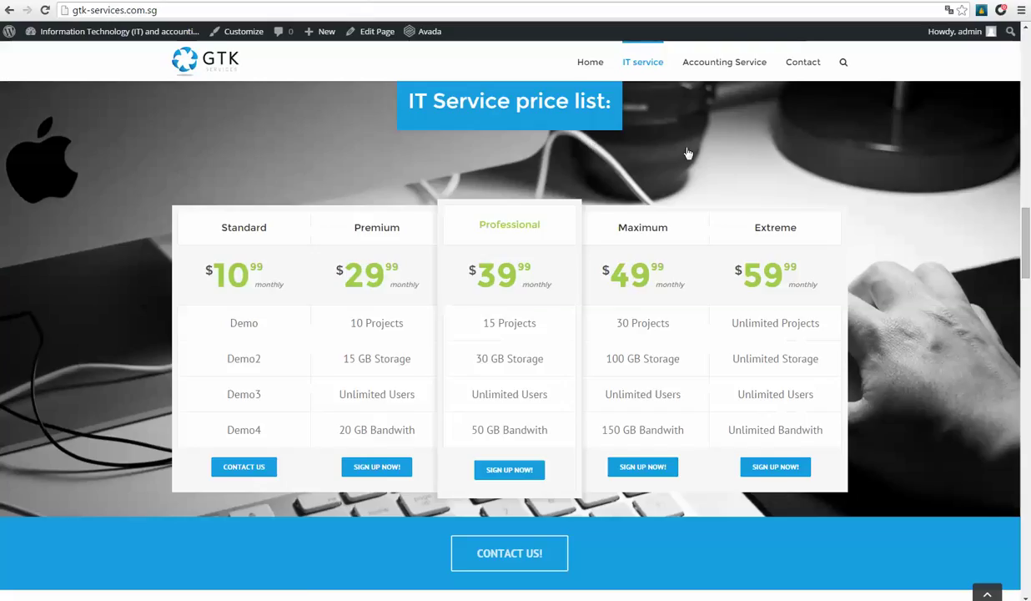
click(703, 65)
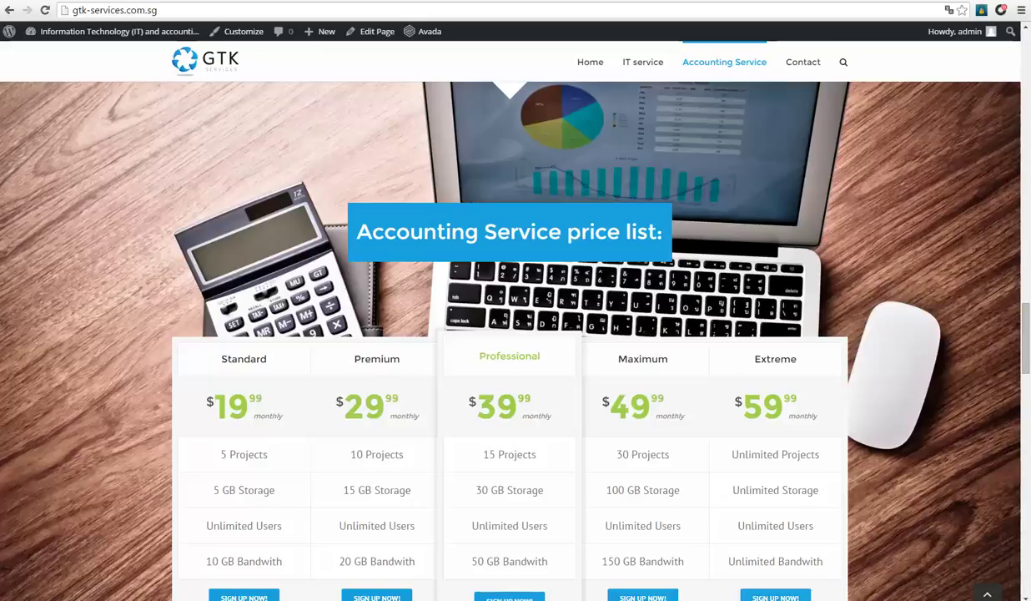
key(alt+Left)
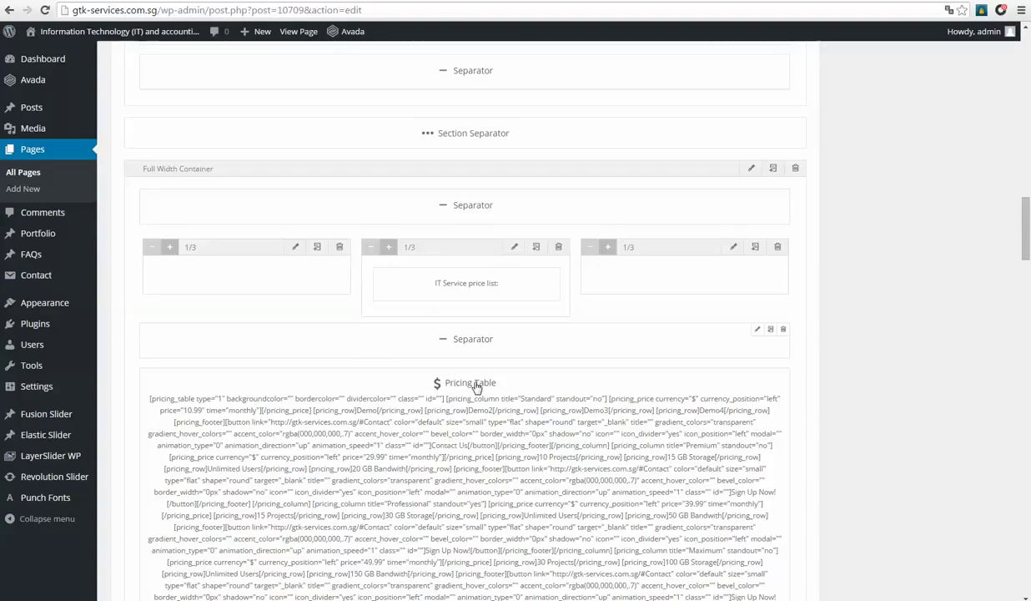
scroll(476, 385, down, 3)
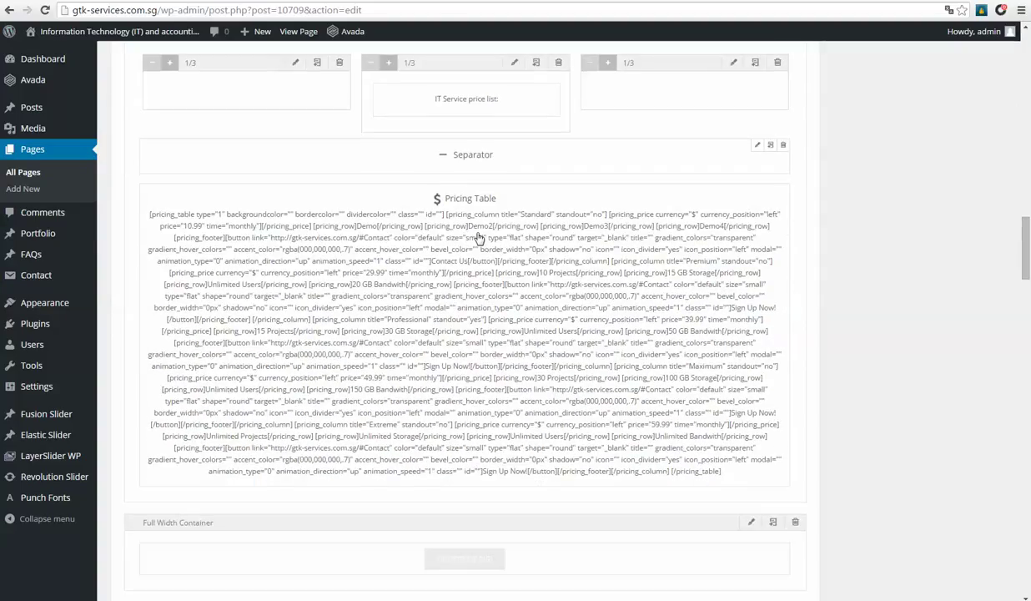
scroll(478, 237, down, 5)
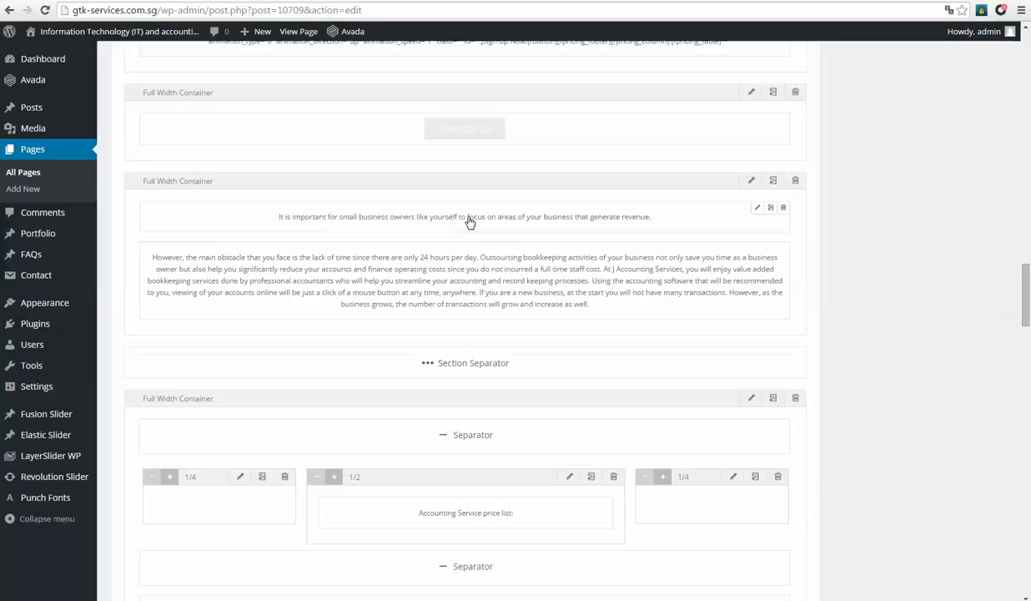
scroll(470, 221, down, 4)
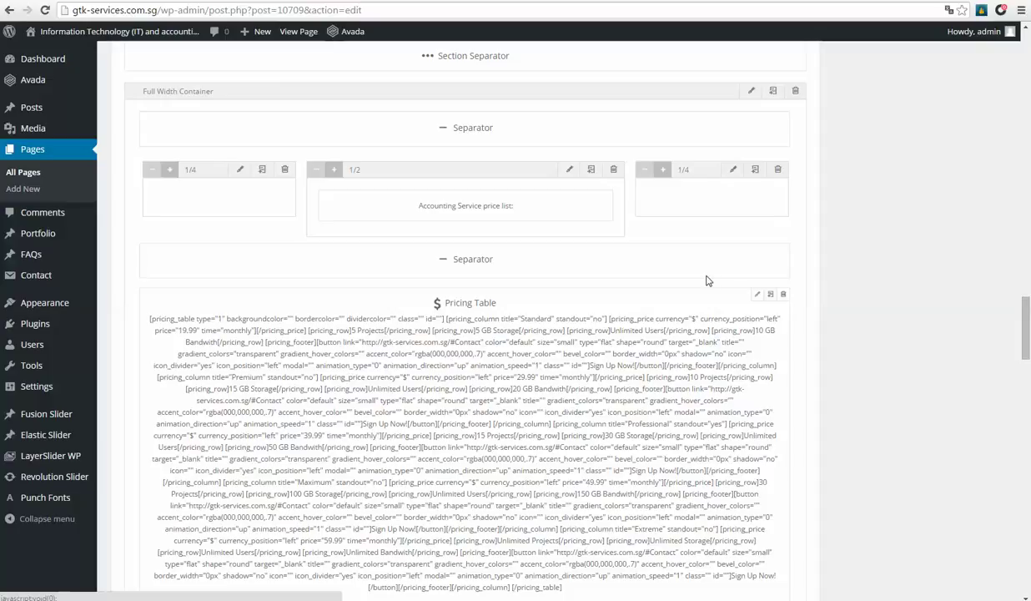
Open the Accounting Service Pricing Table shortcode, enlarge its editor, then visit the live site.
click(757, 294)
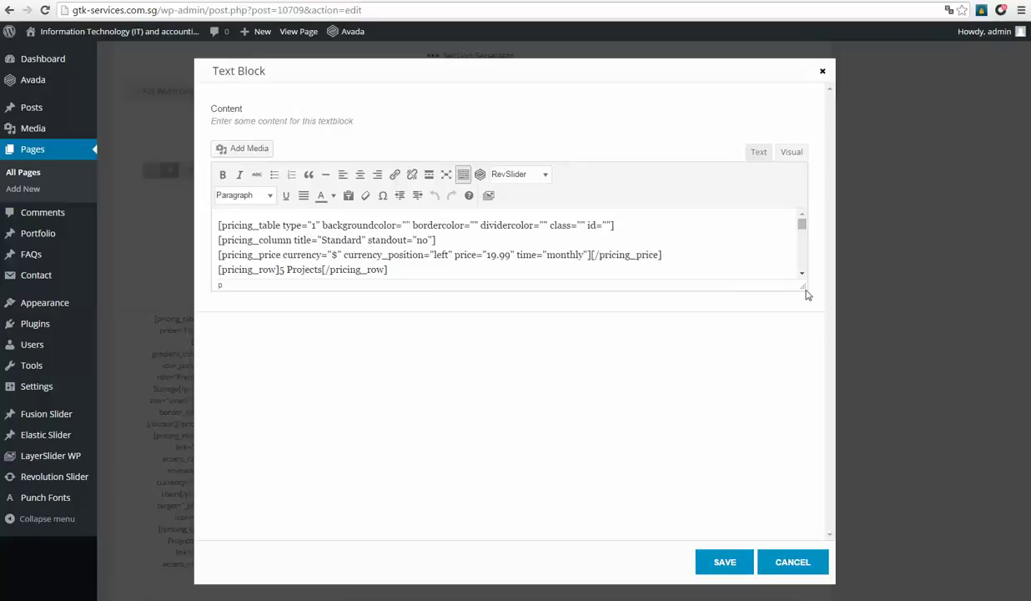
drag(802, 286, 802, 513)
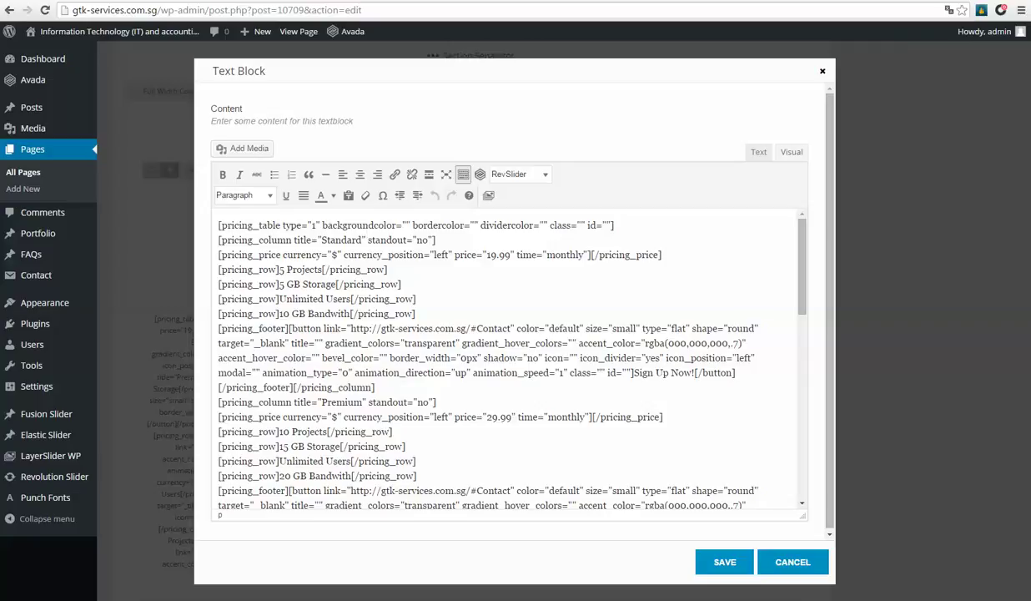
mouse_move(109, 31)
click(52, 51)
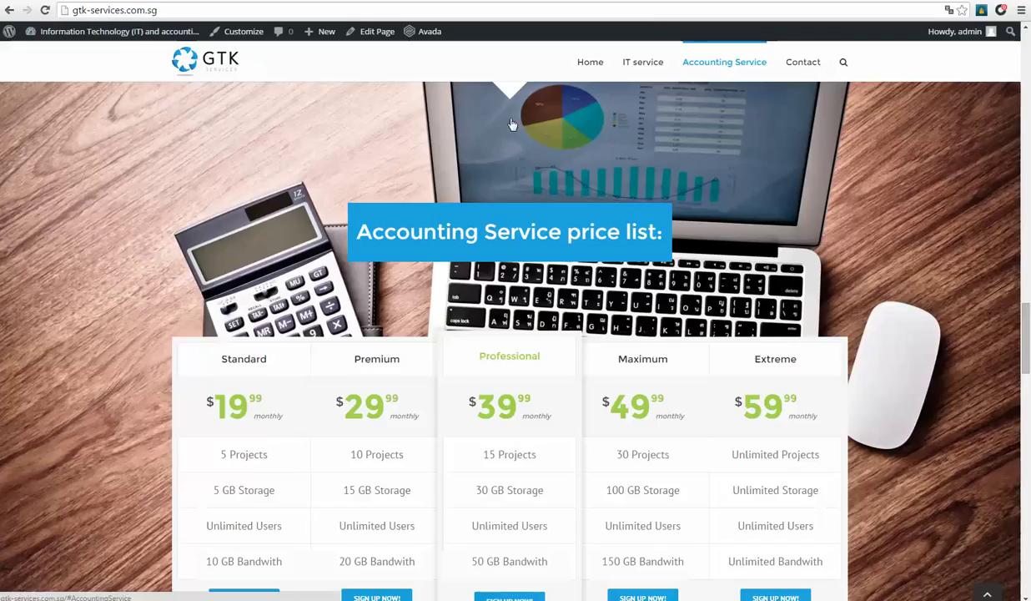
scroll(189, 237, down, 3)
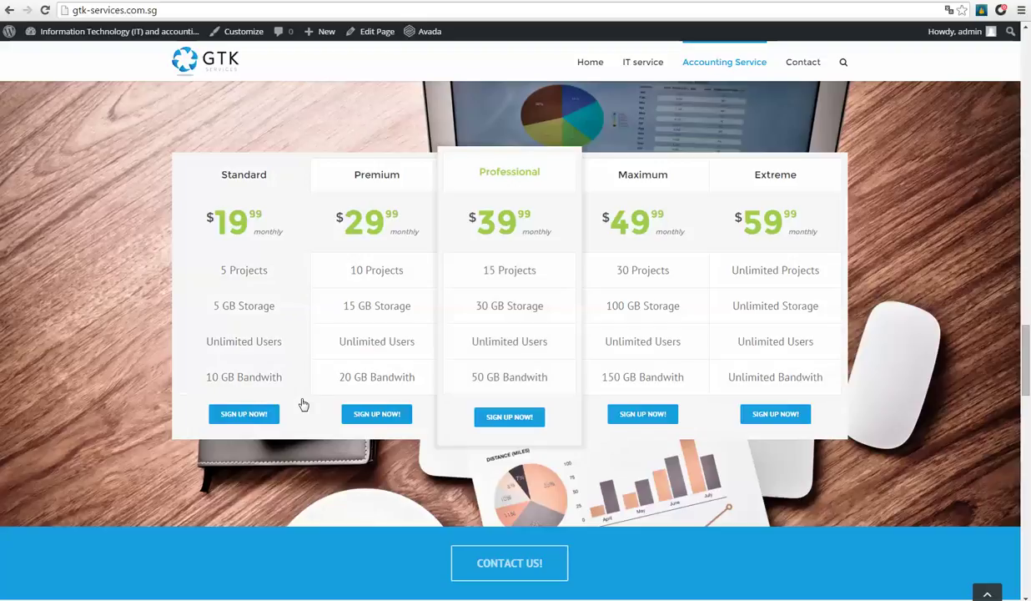
scroll(458, 240, down, 3)
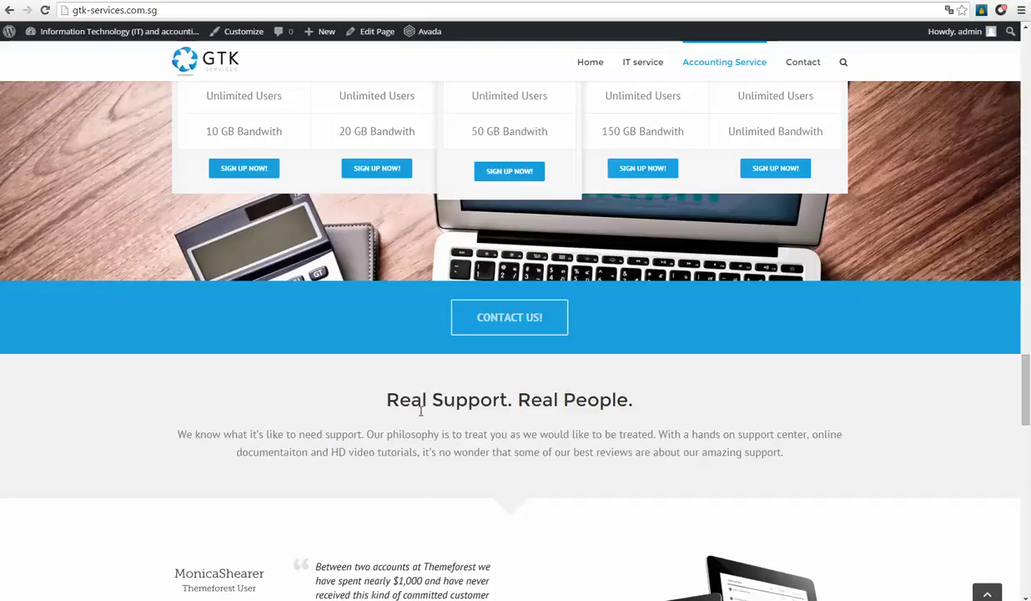
scroll(367, 376, up, 2)
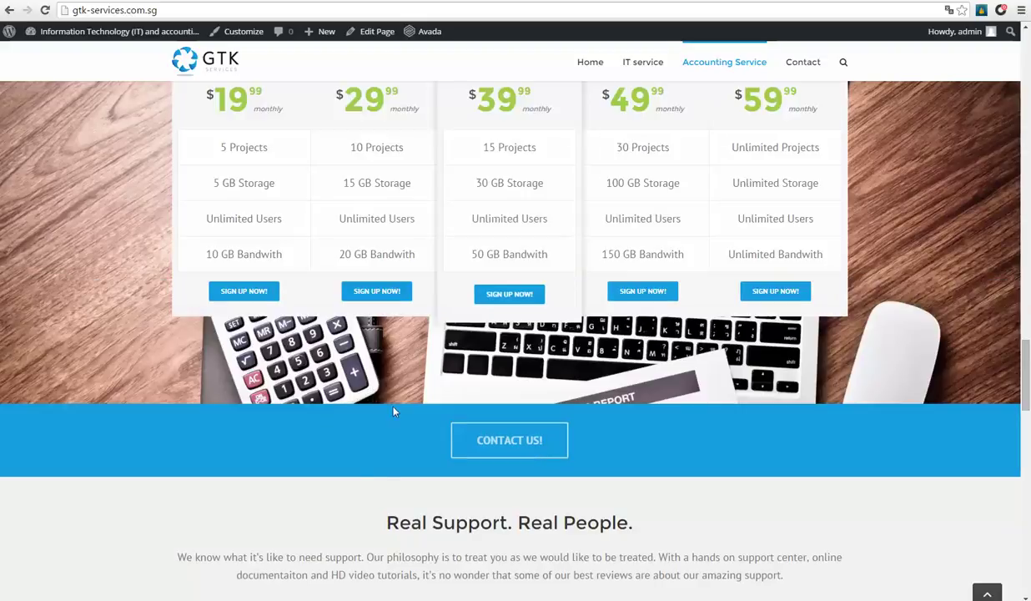